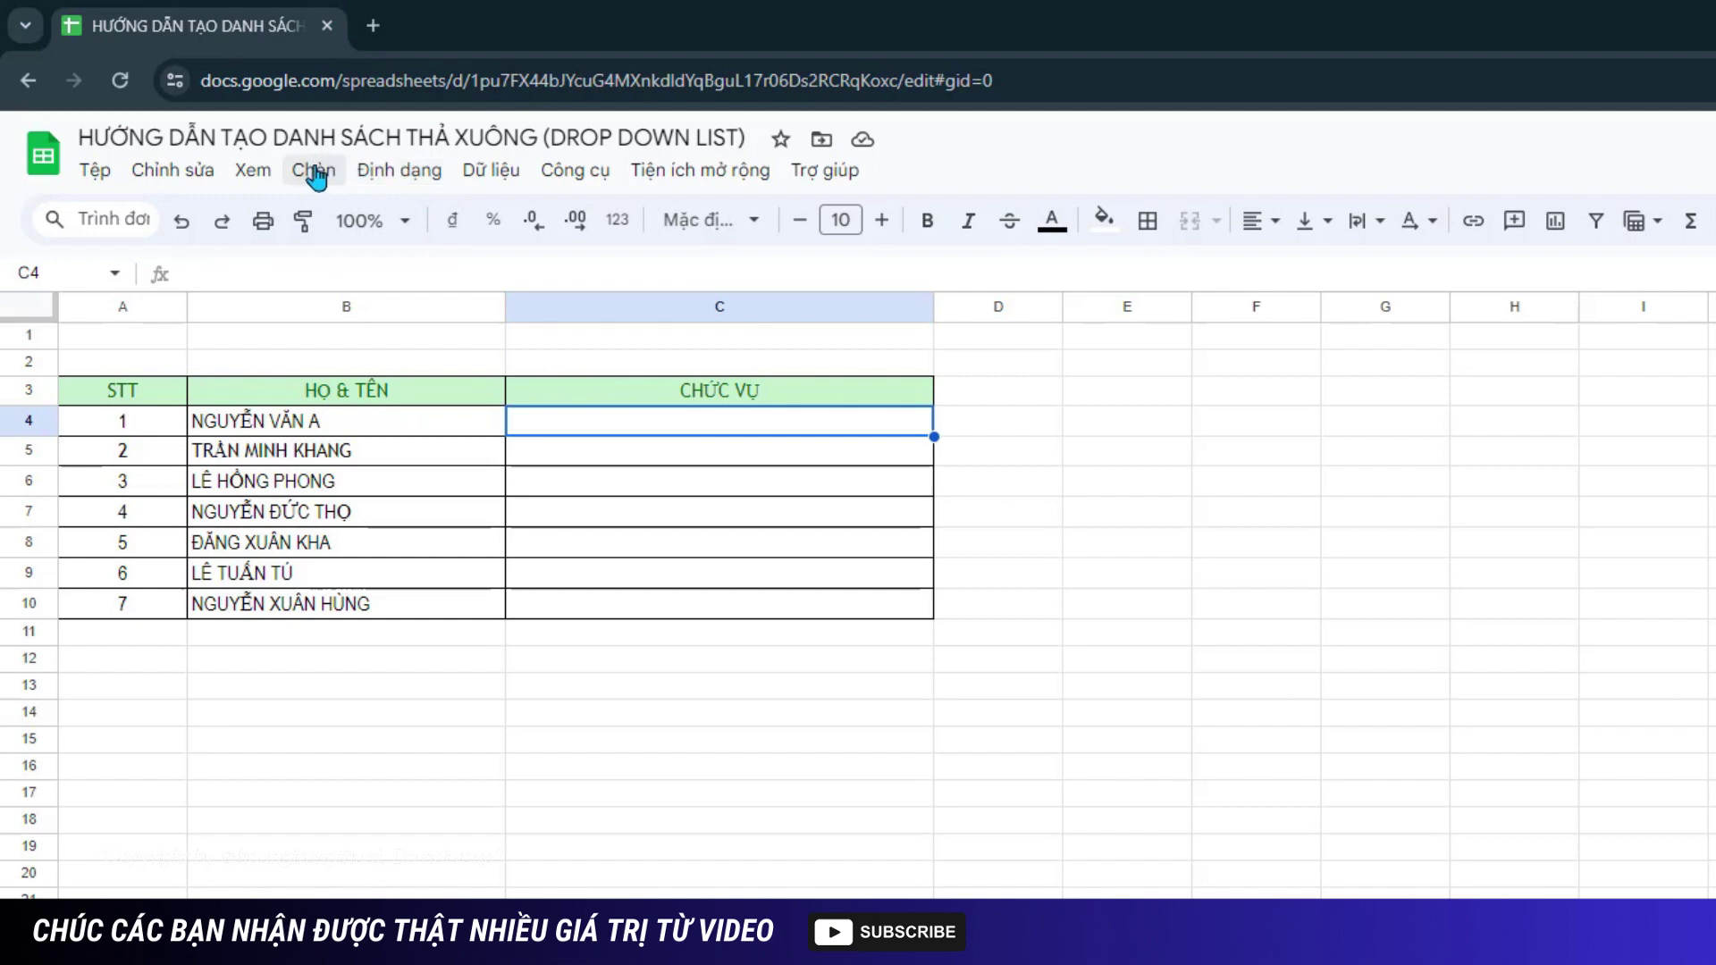
# - Insert a drop-down data validation rule in cell C4, keeping the "Trình đơn thả xuống" criterion
pyautogui.click(315, 174)
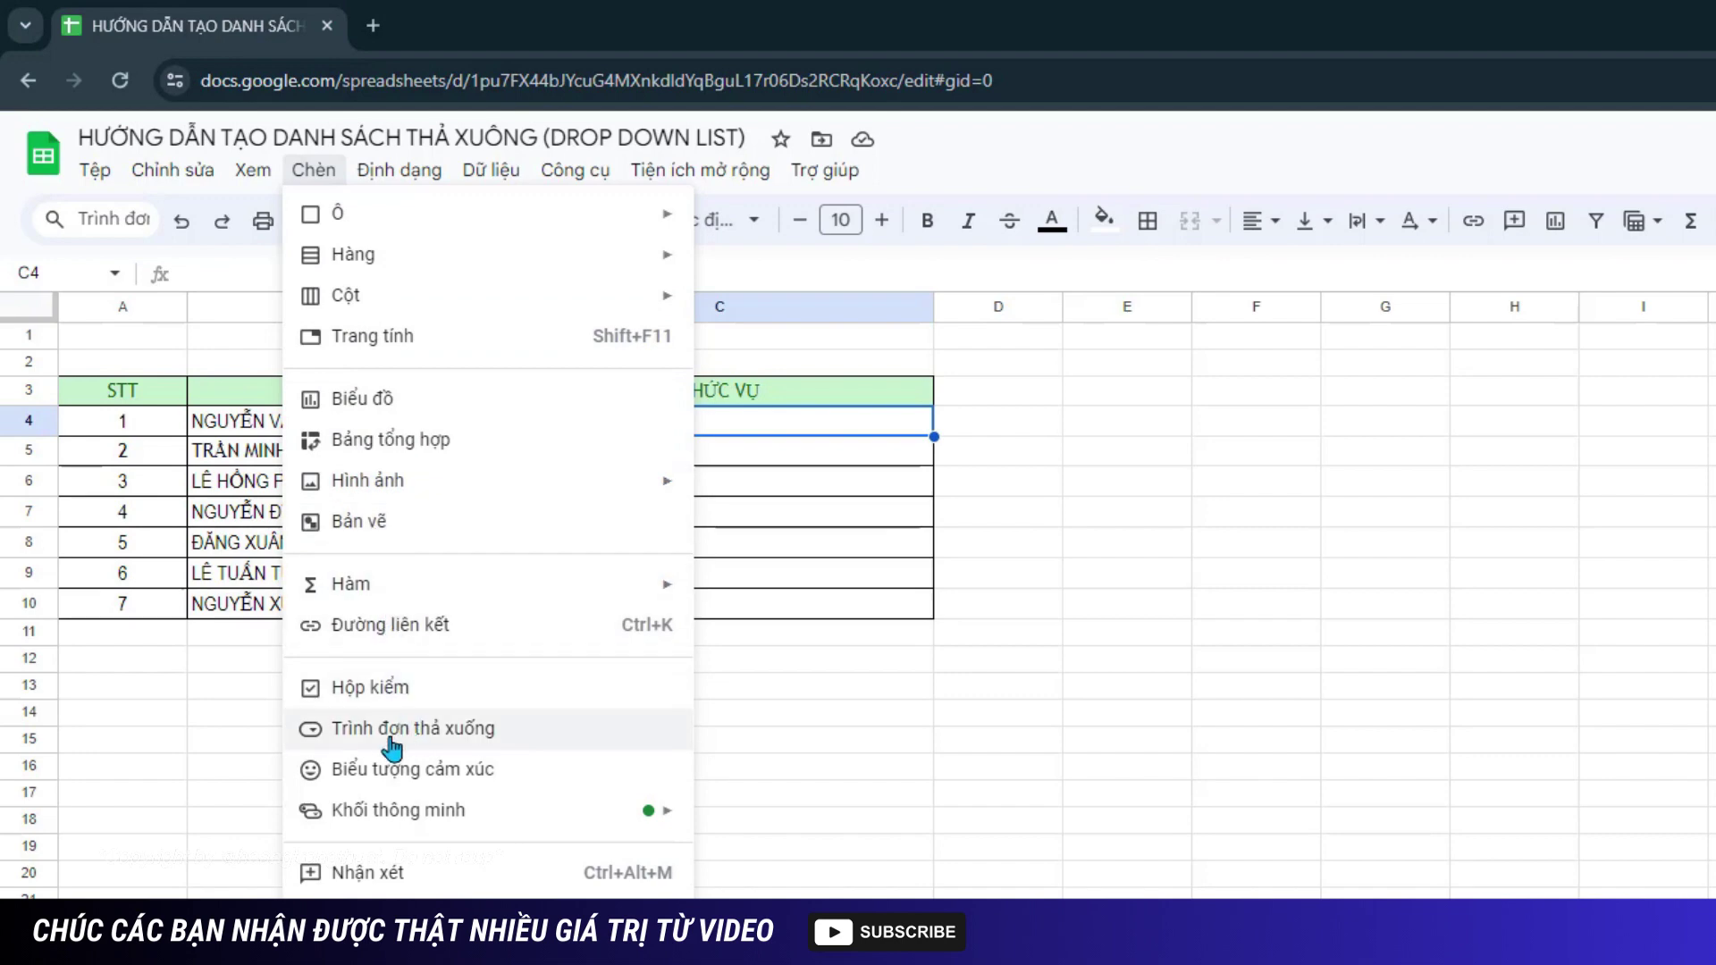
pyautogui.click(451, 731)
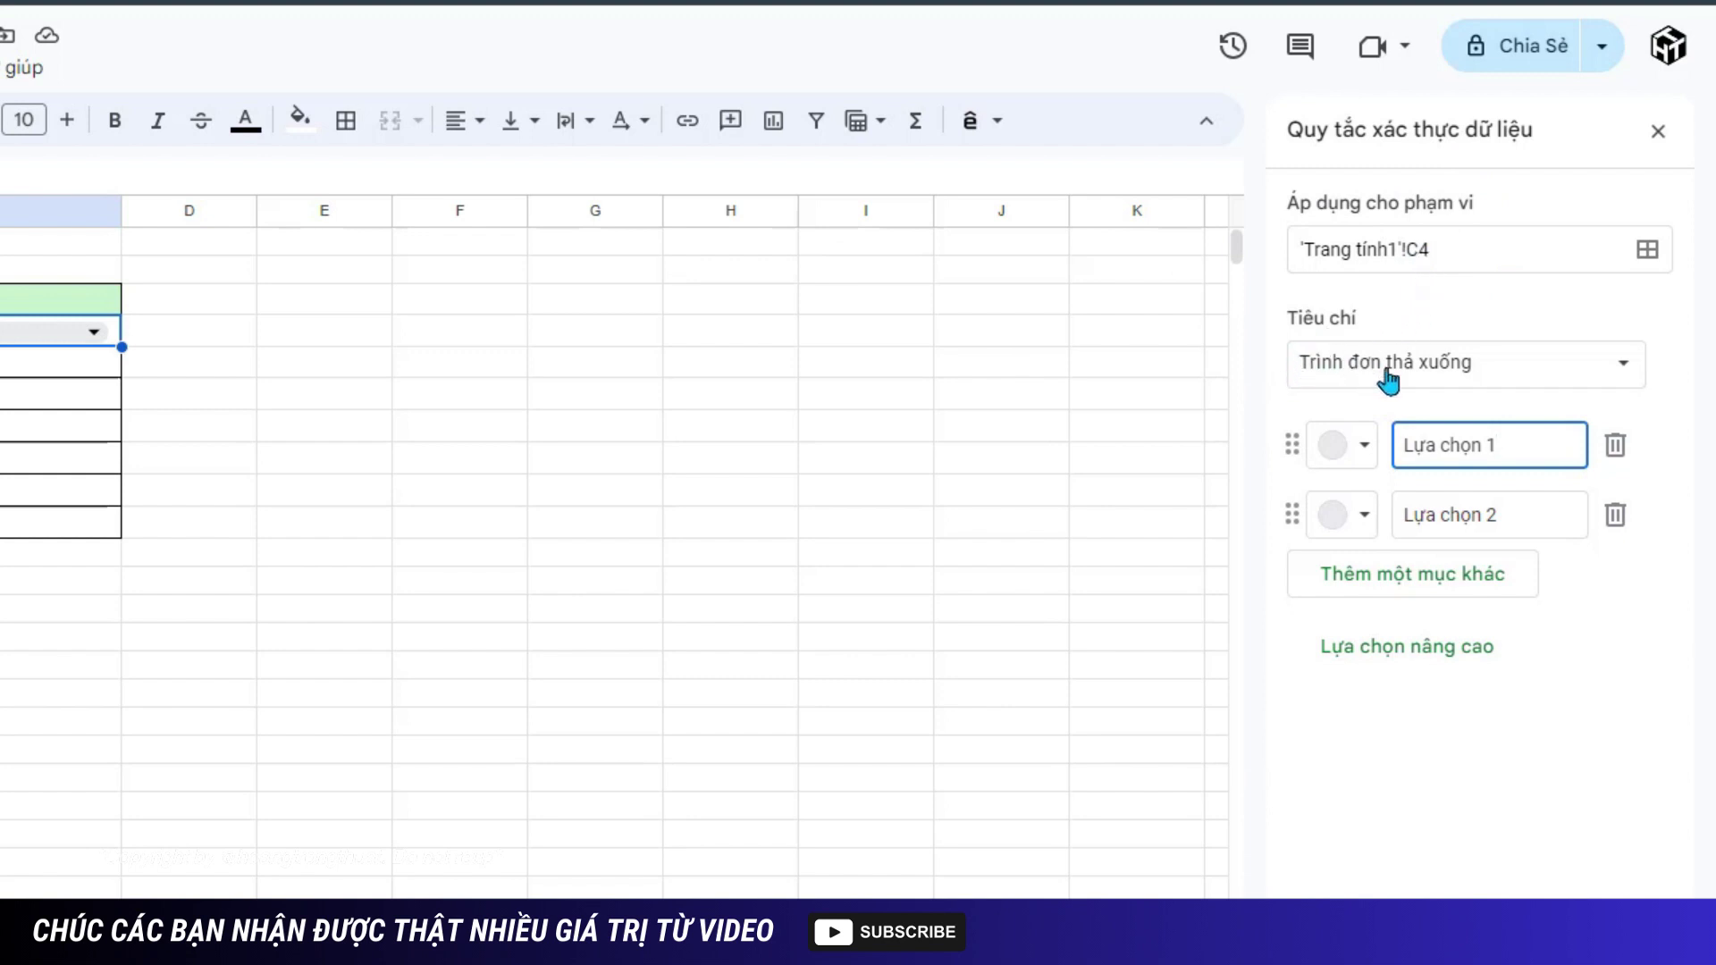
pyautogui.click(1455, 367)
pyautogui.click(1455, 366)
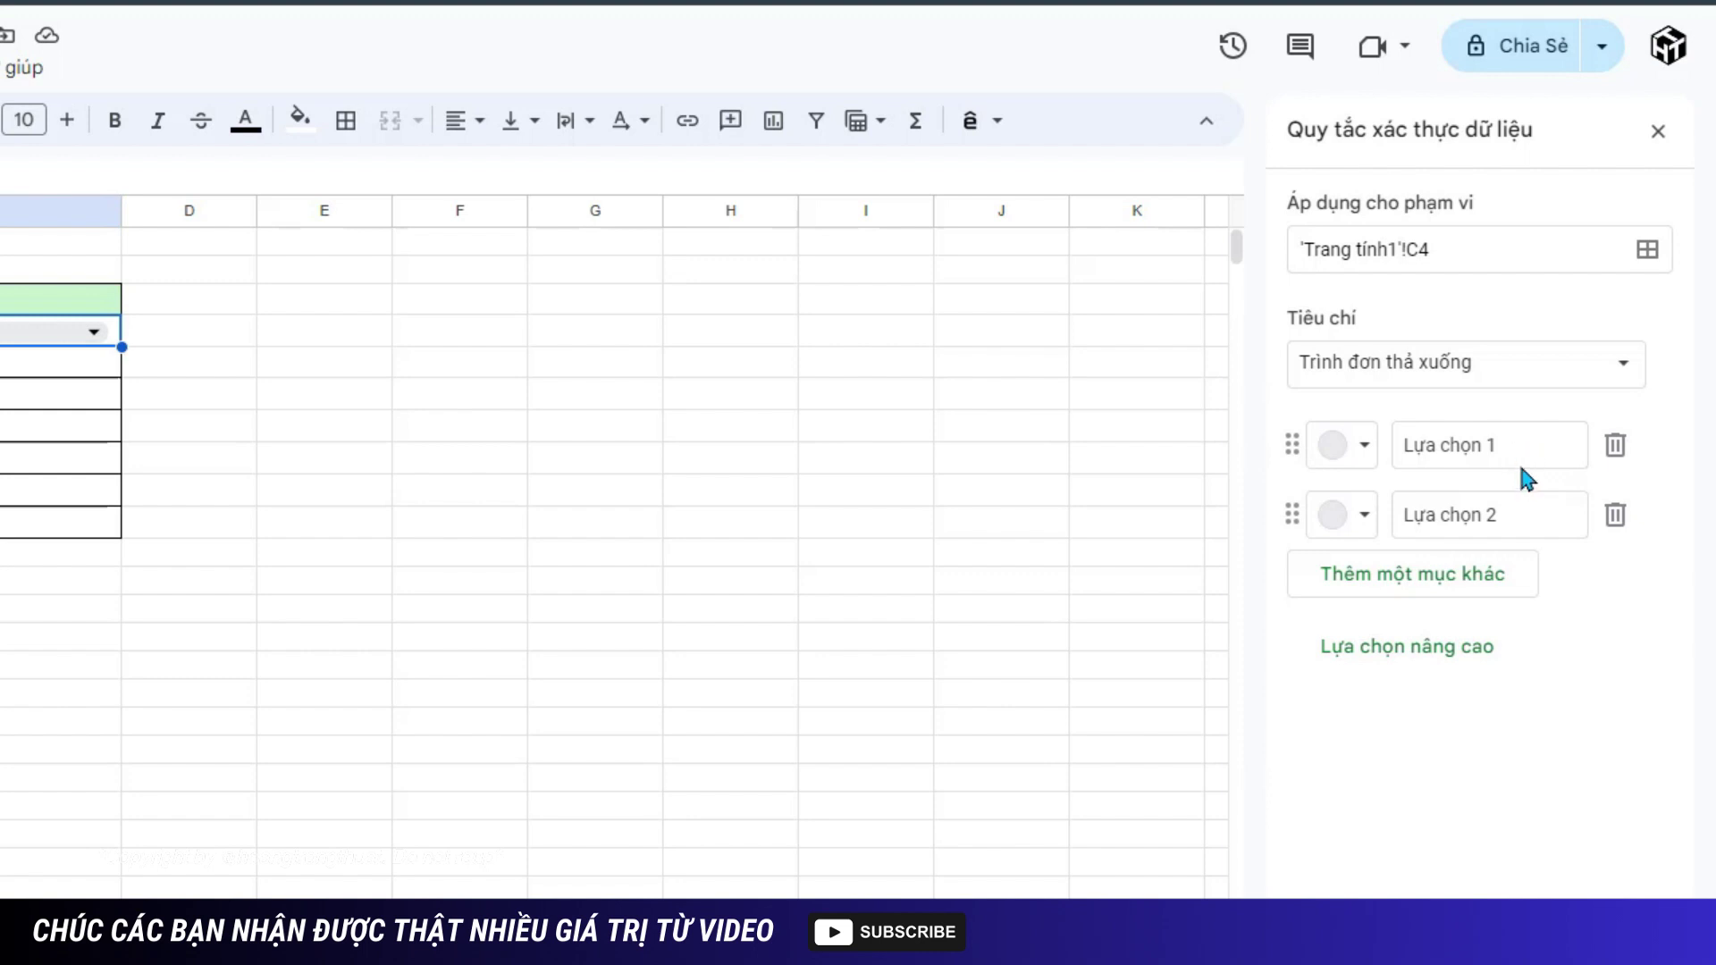
# - Name the first drop-down option GIÁM ĐỐC ĐIỀU HÀNH and colour it dark red
pyautogui.moveTo(1522, 449); pyautogui.dragTo(1410, 444)
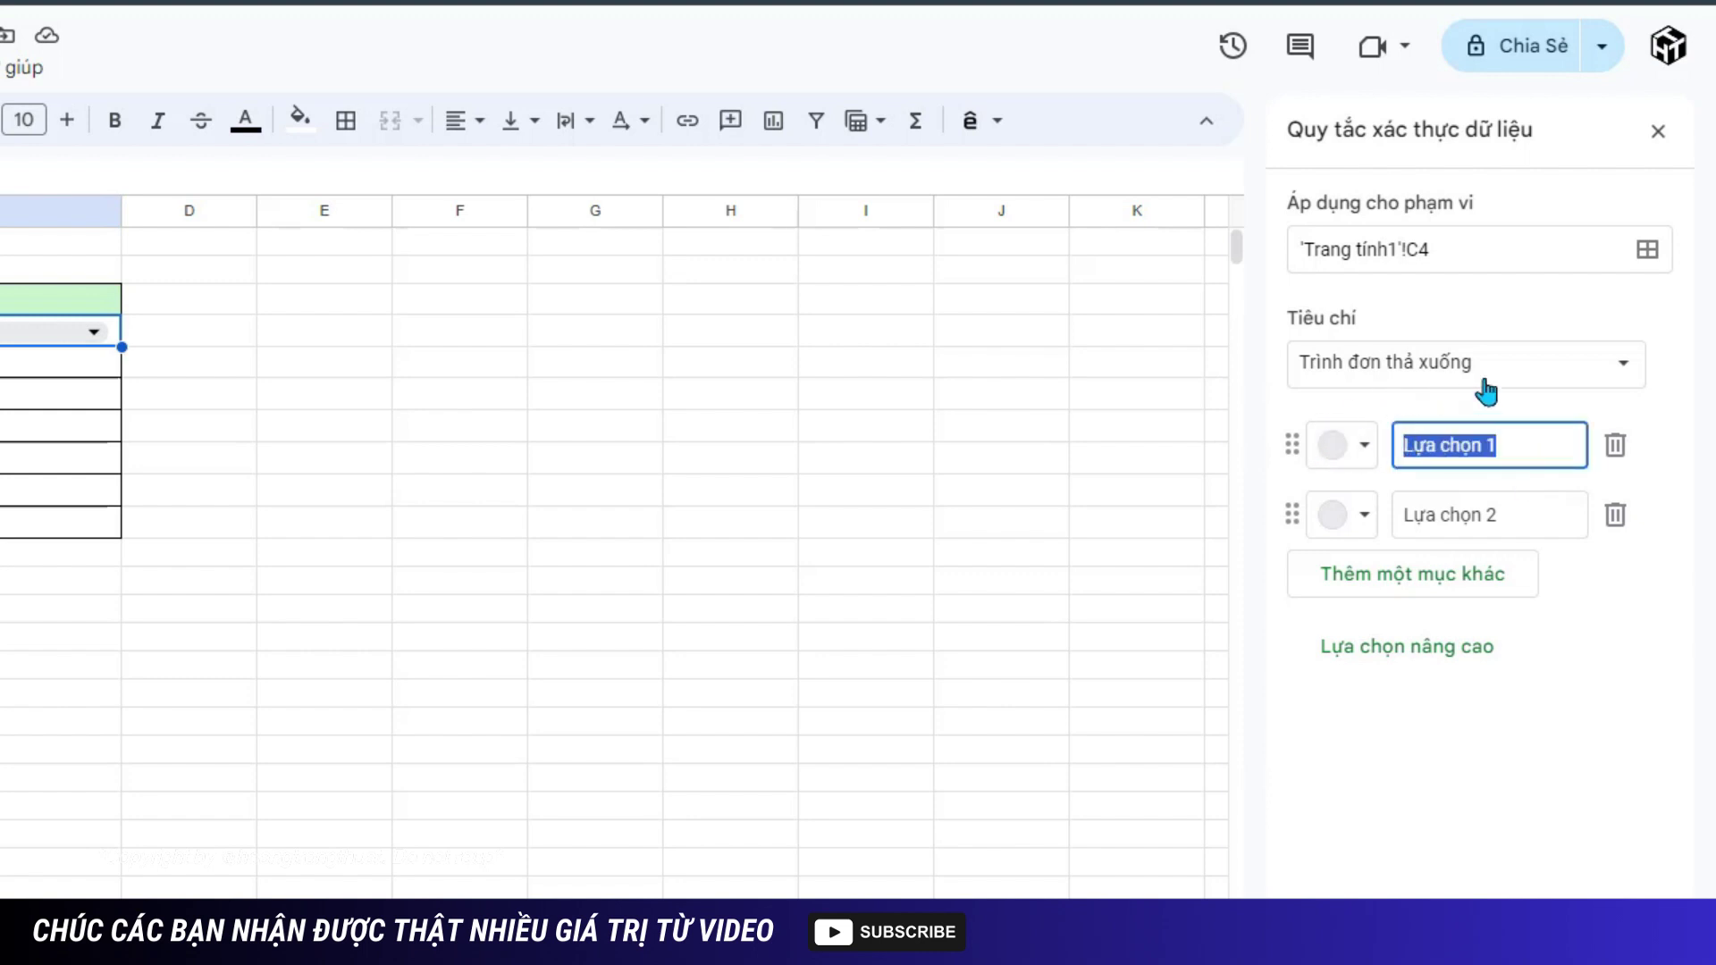
pyautogui.write('GIÁM ĐỐC ĐIỀU')
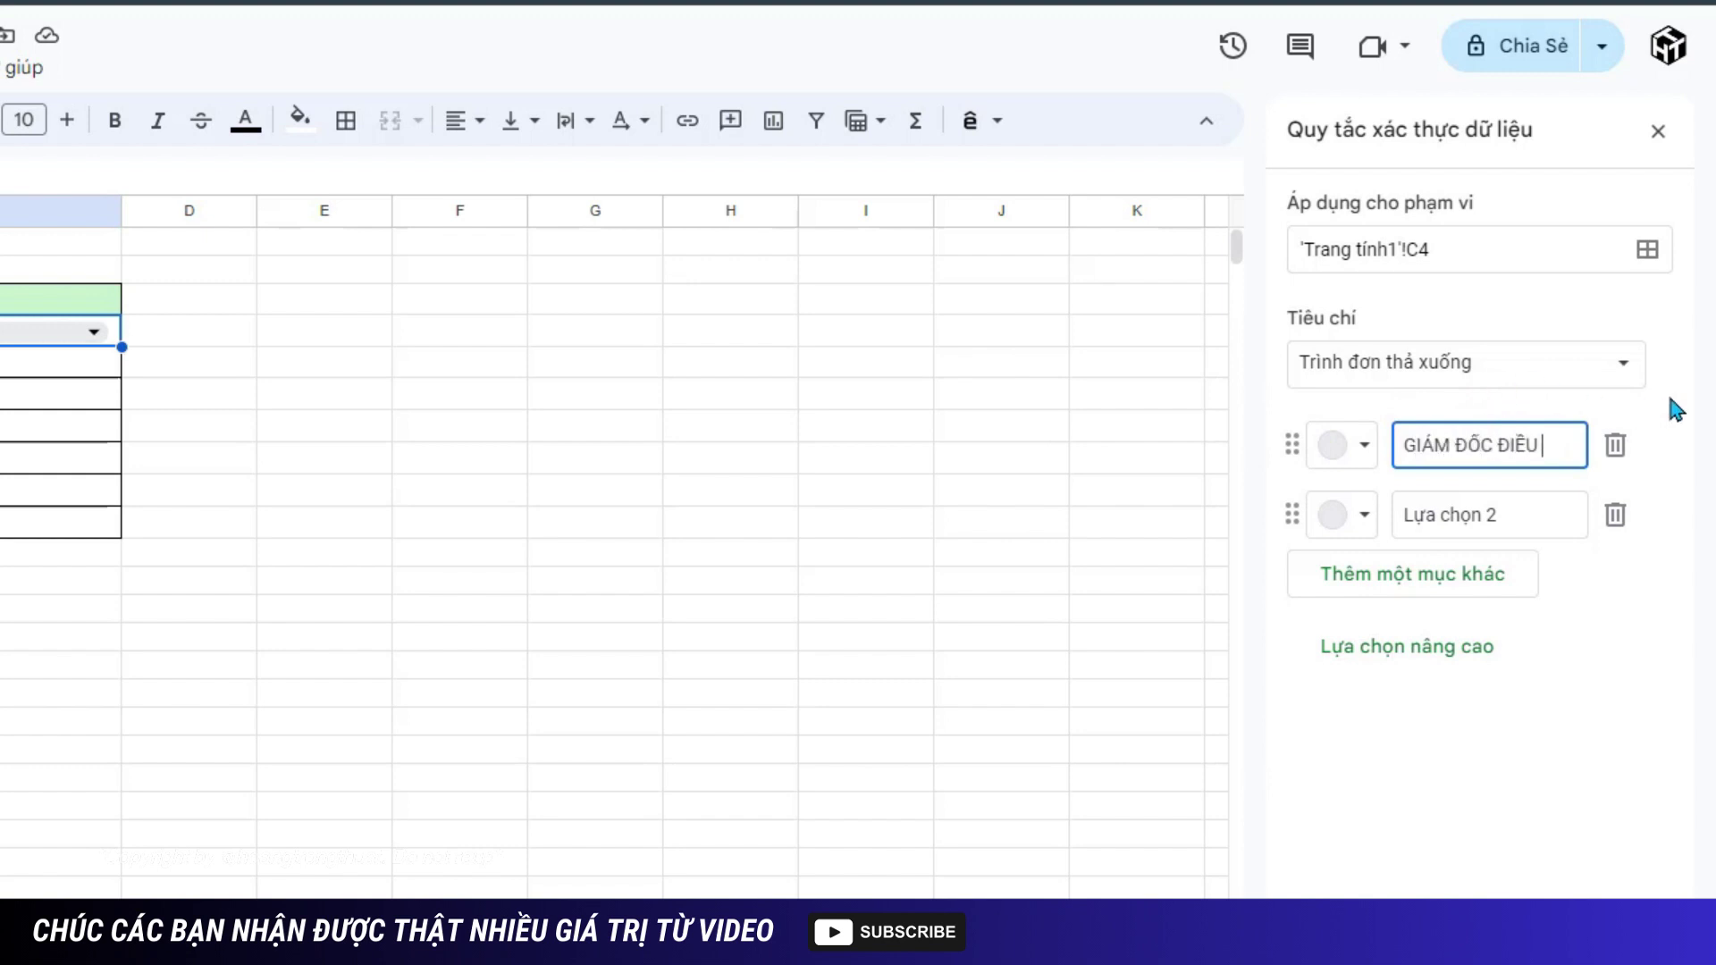
pyautogui.write(' HÀNH')
pyautogui.click(1676, 411)
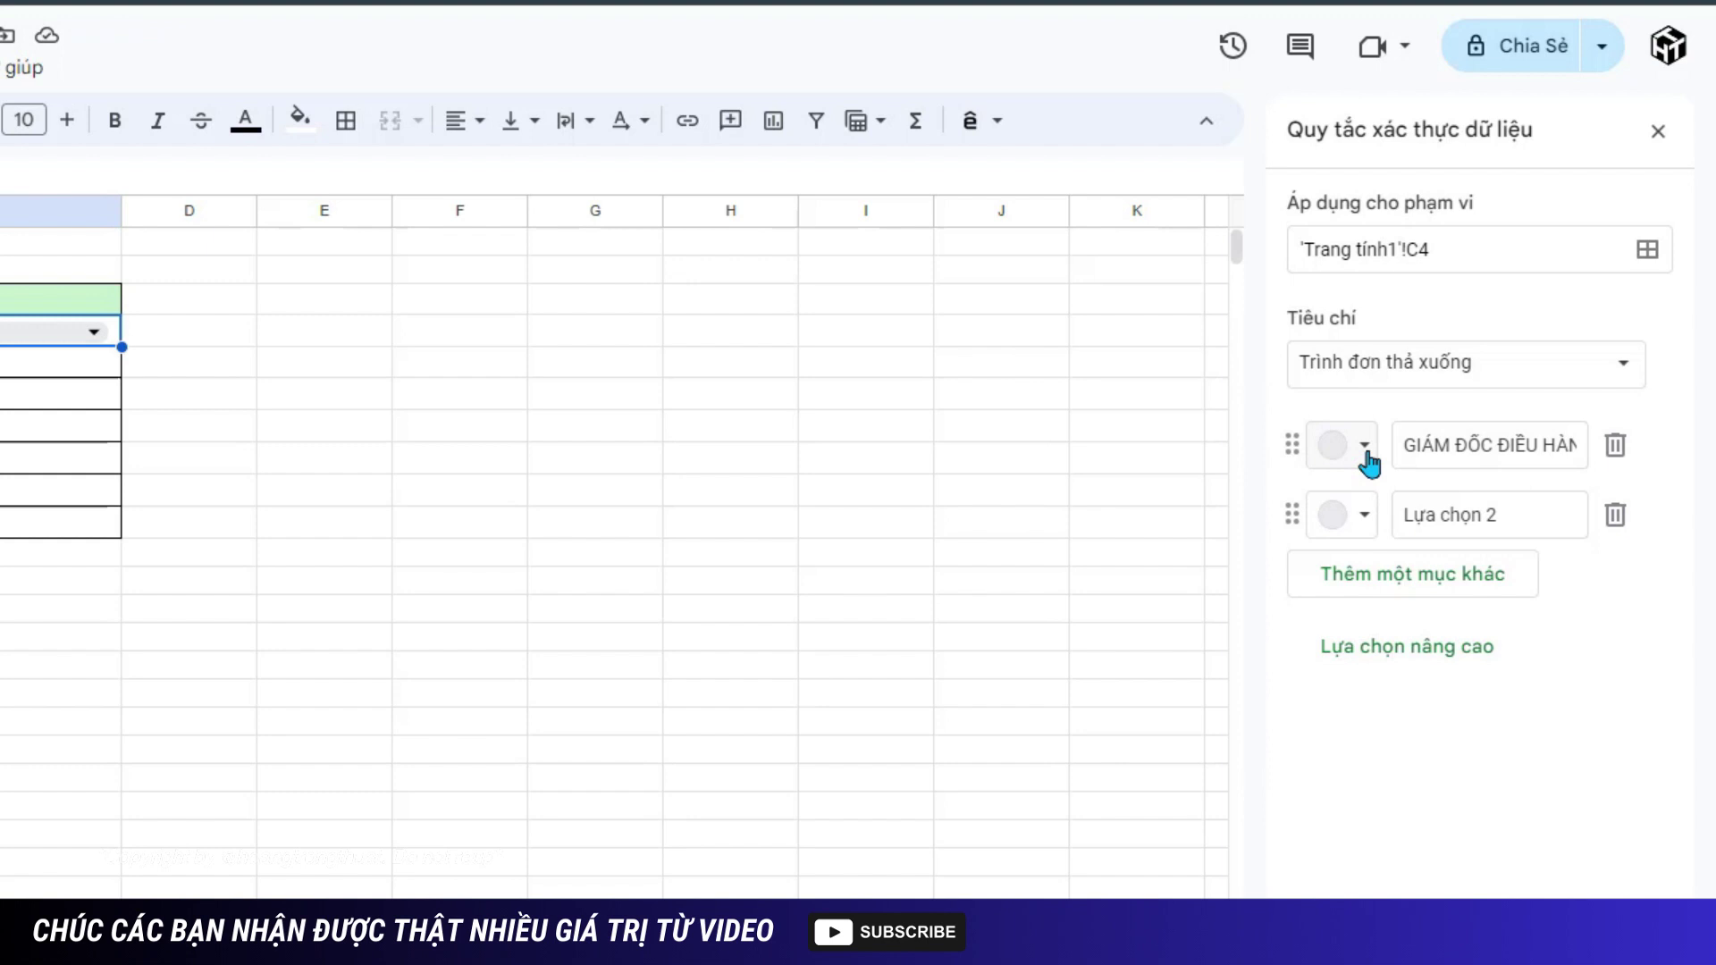
pyautogui.click(1365, 447)
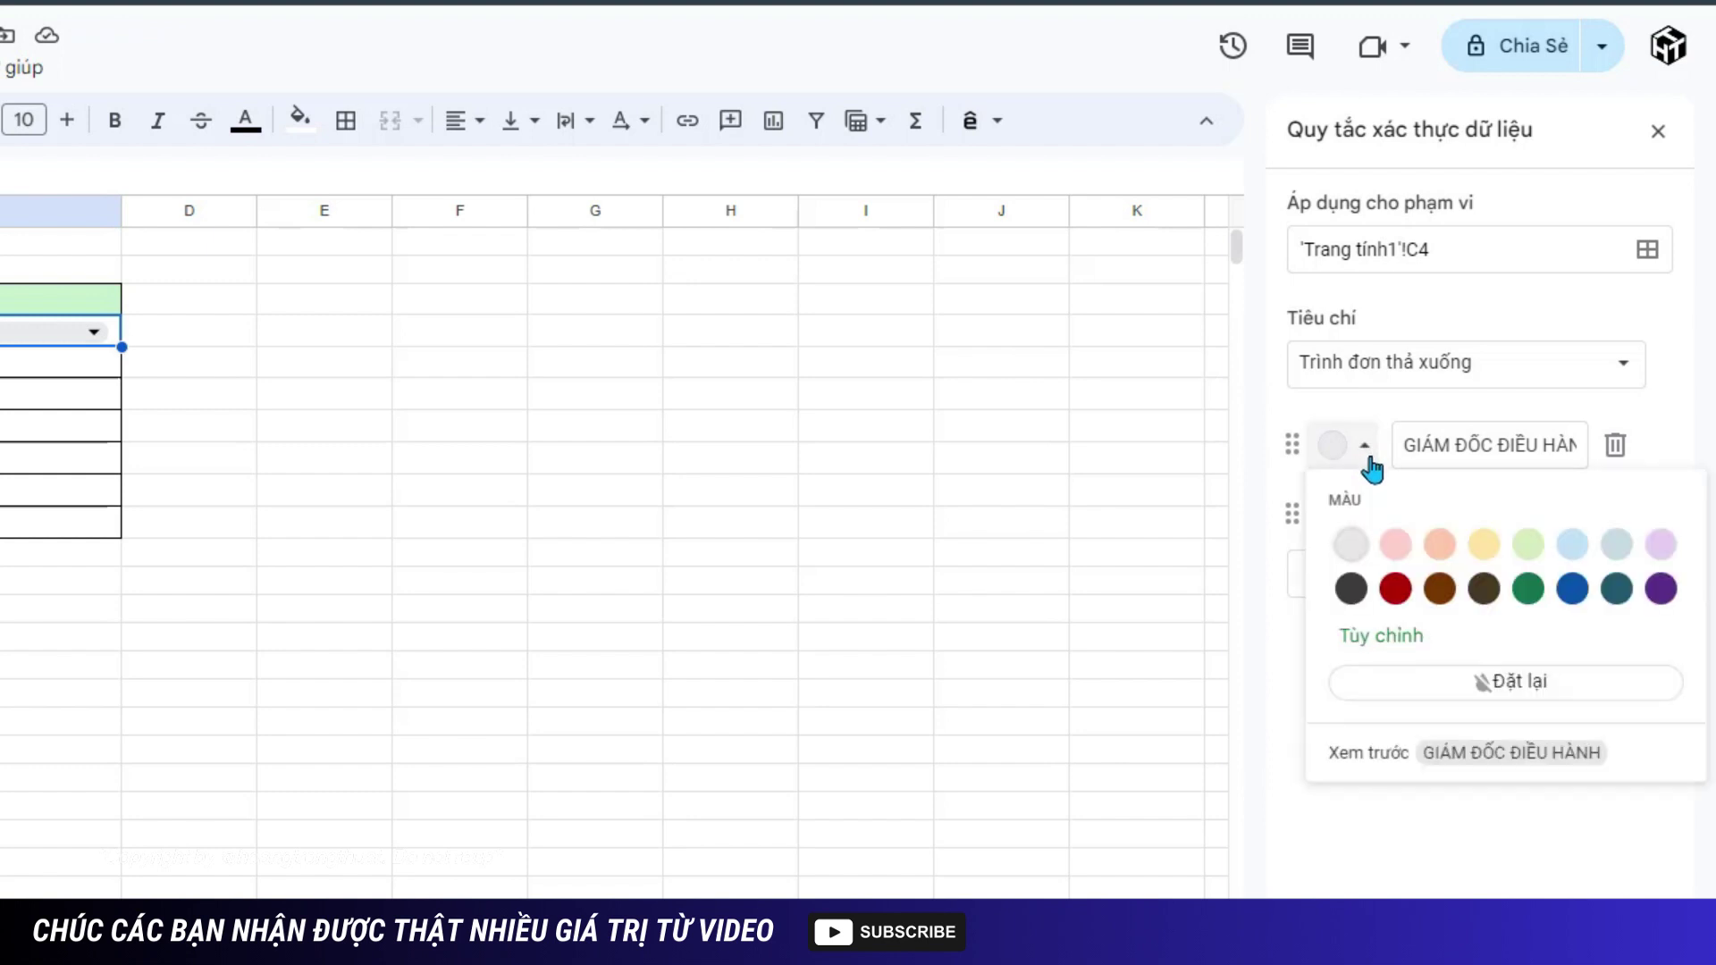
pyautogui.click(1396, 590)
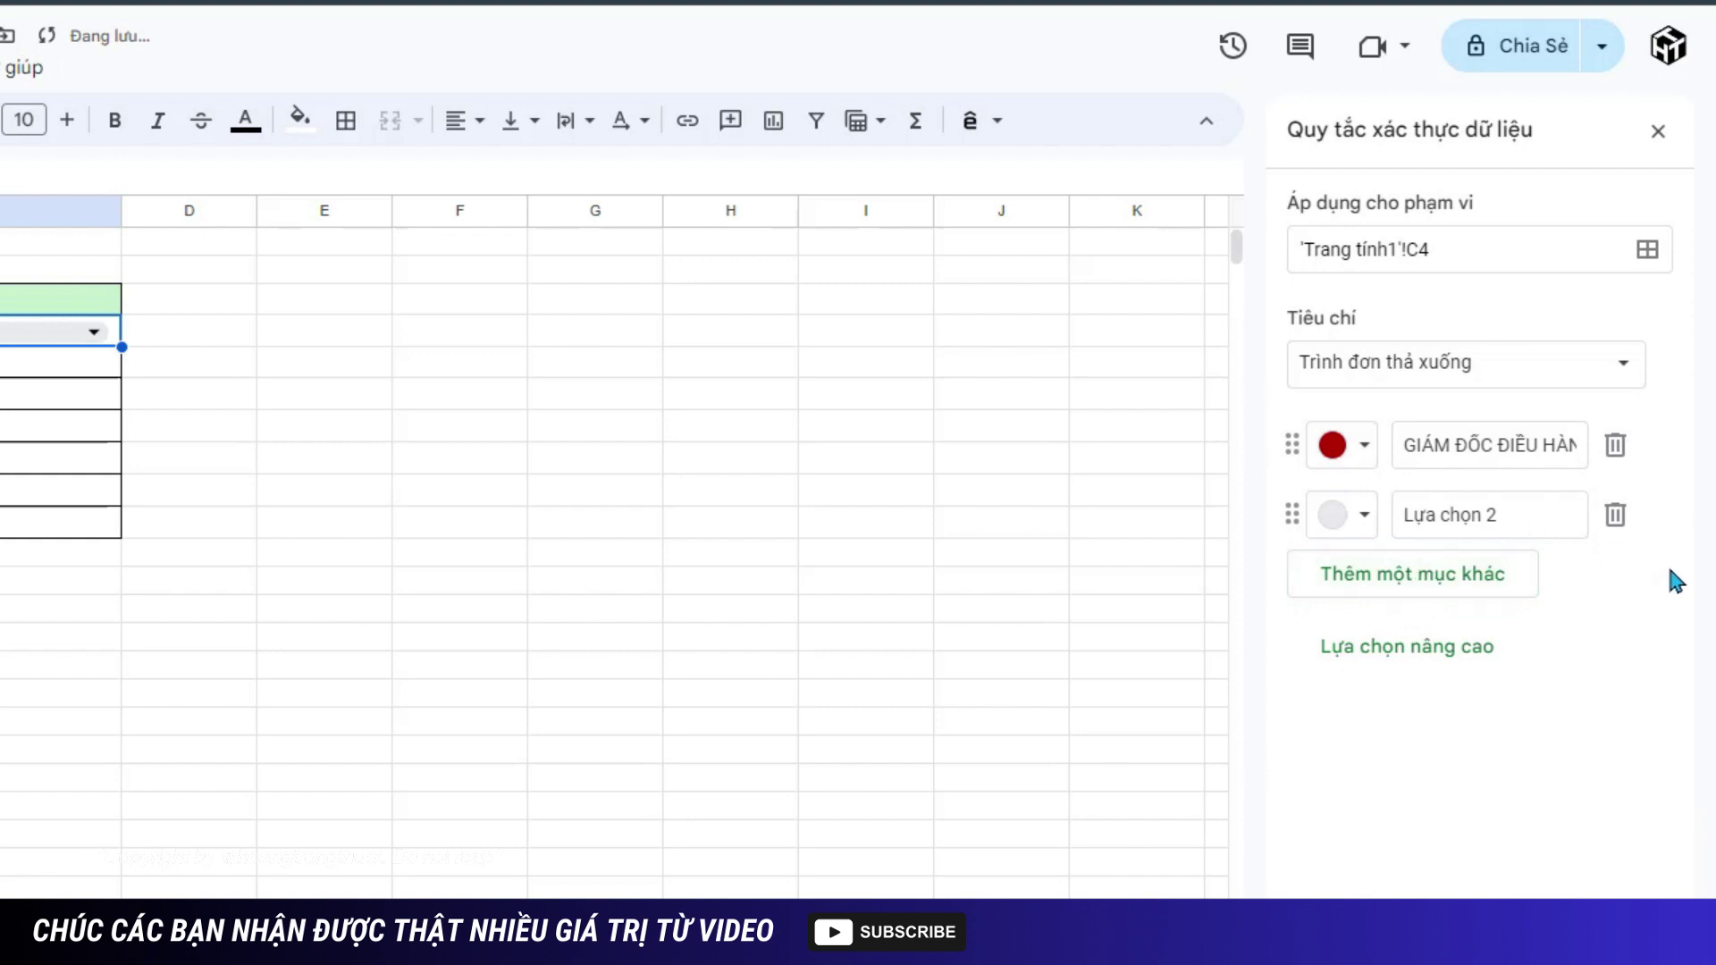
# - Name the second drop-down option GIÁM ĐỐC MARKETING and colour it dark blue
pyautogui.click(1412, 515)
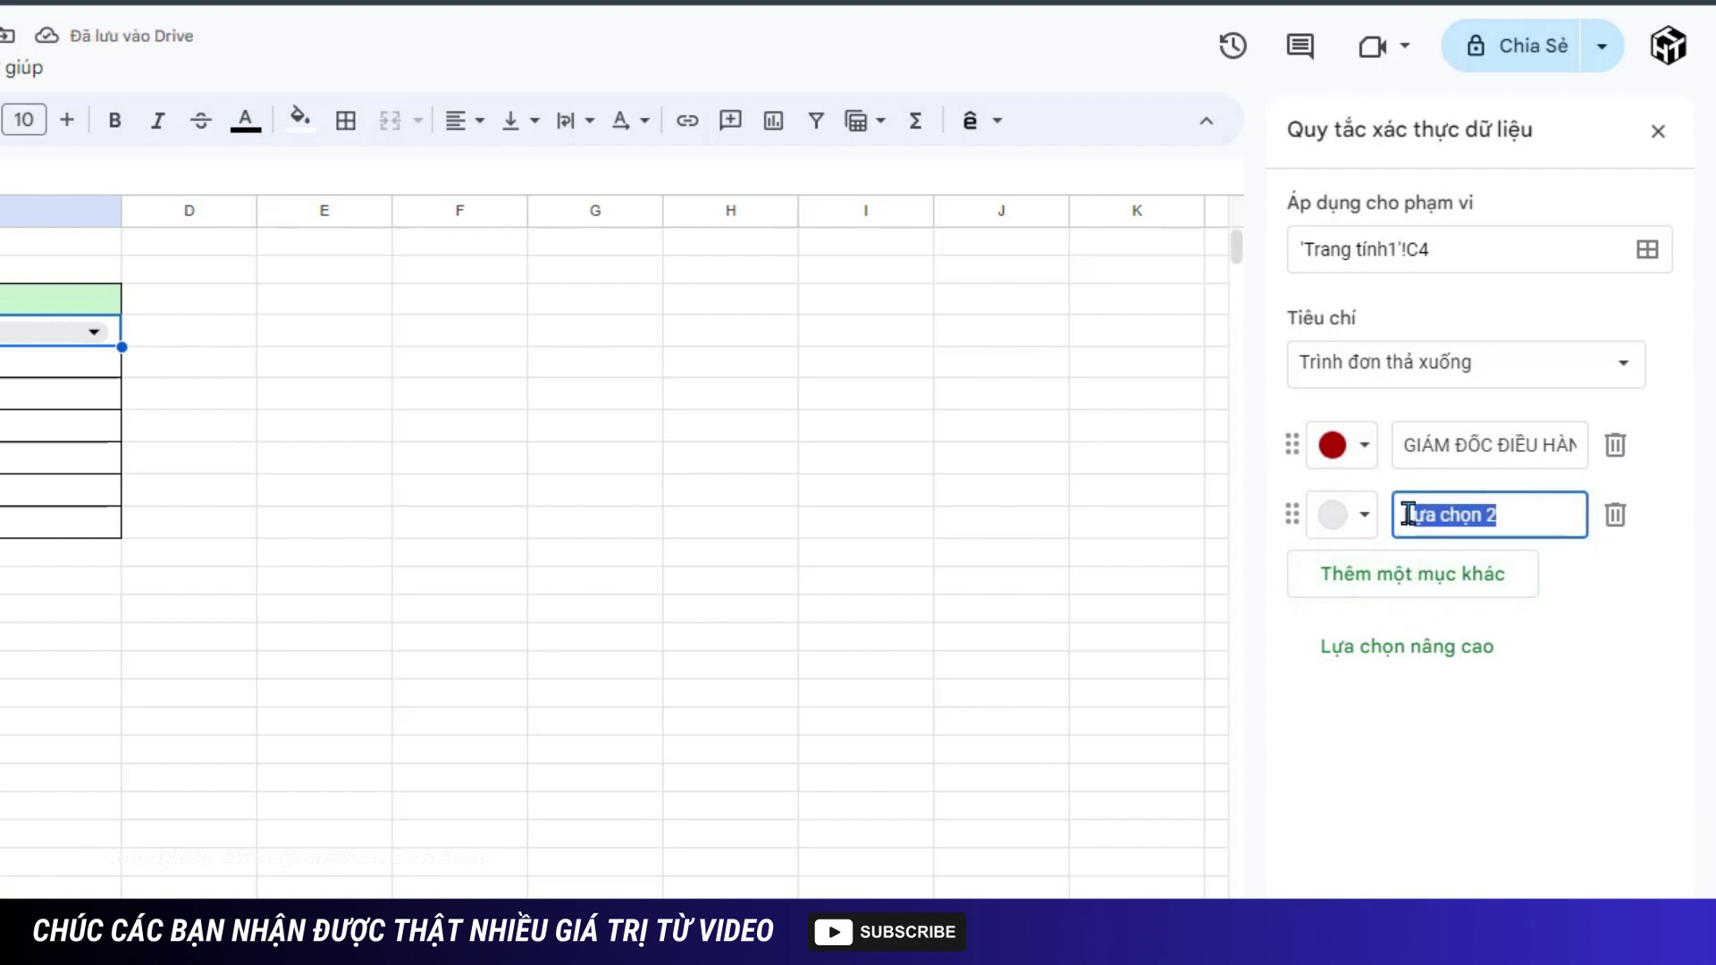
pyautogui.write('GIÁM ĐỐC MARKETING')
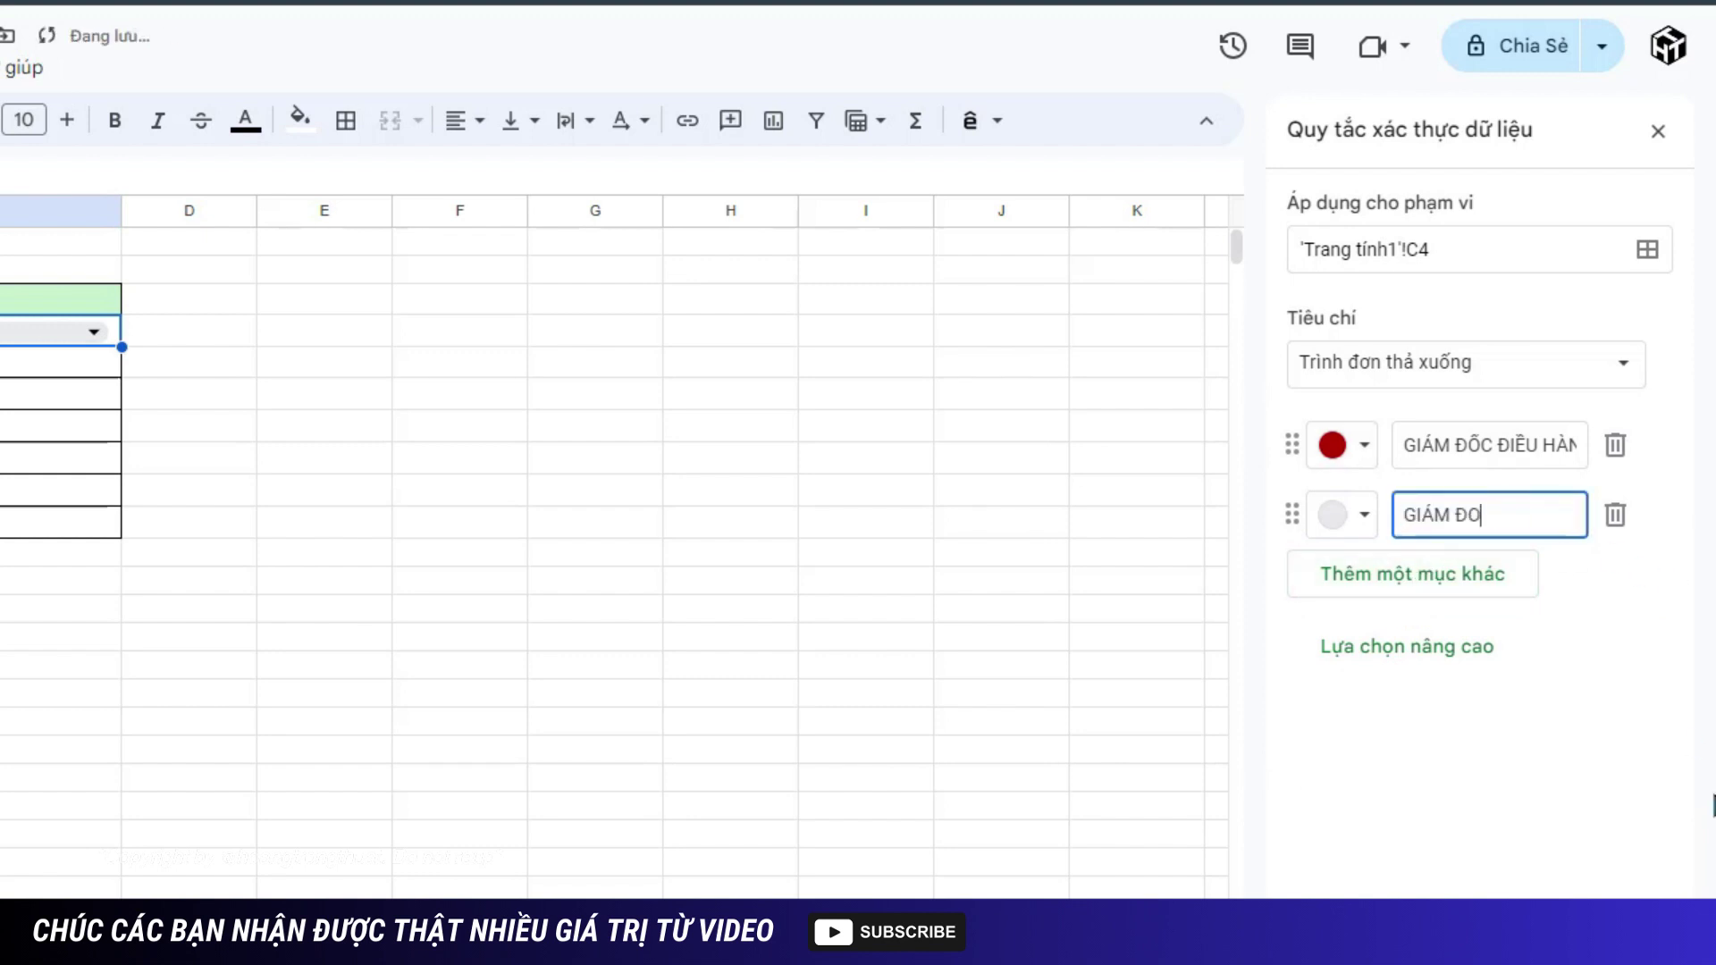
pyautogui.click(1350, 511)
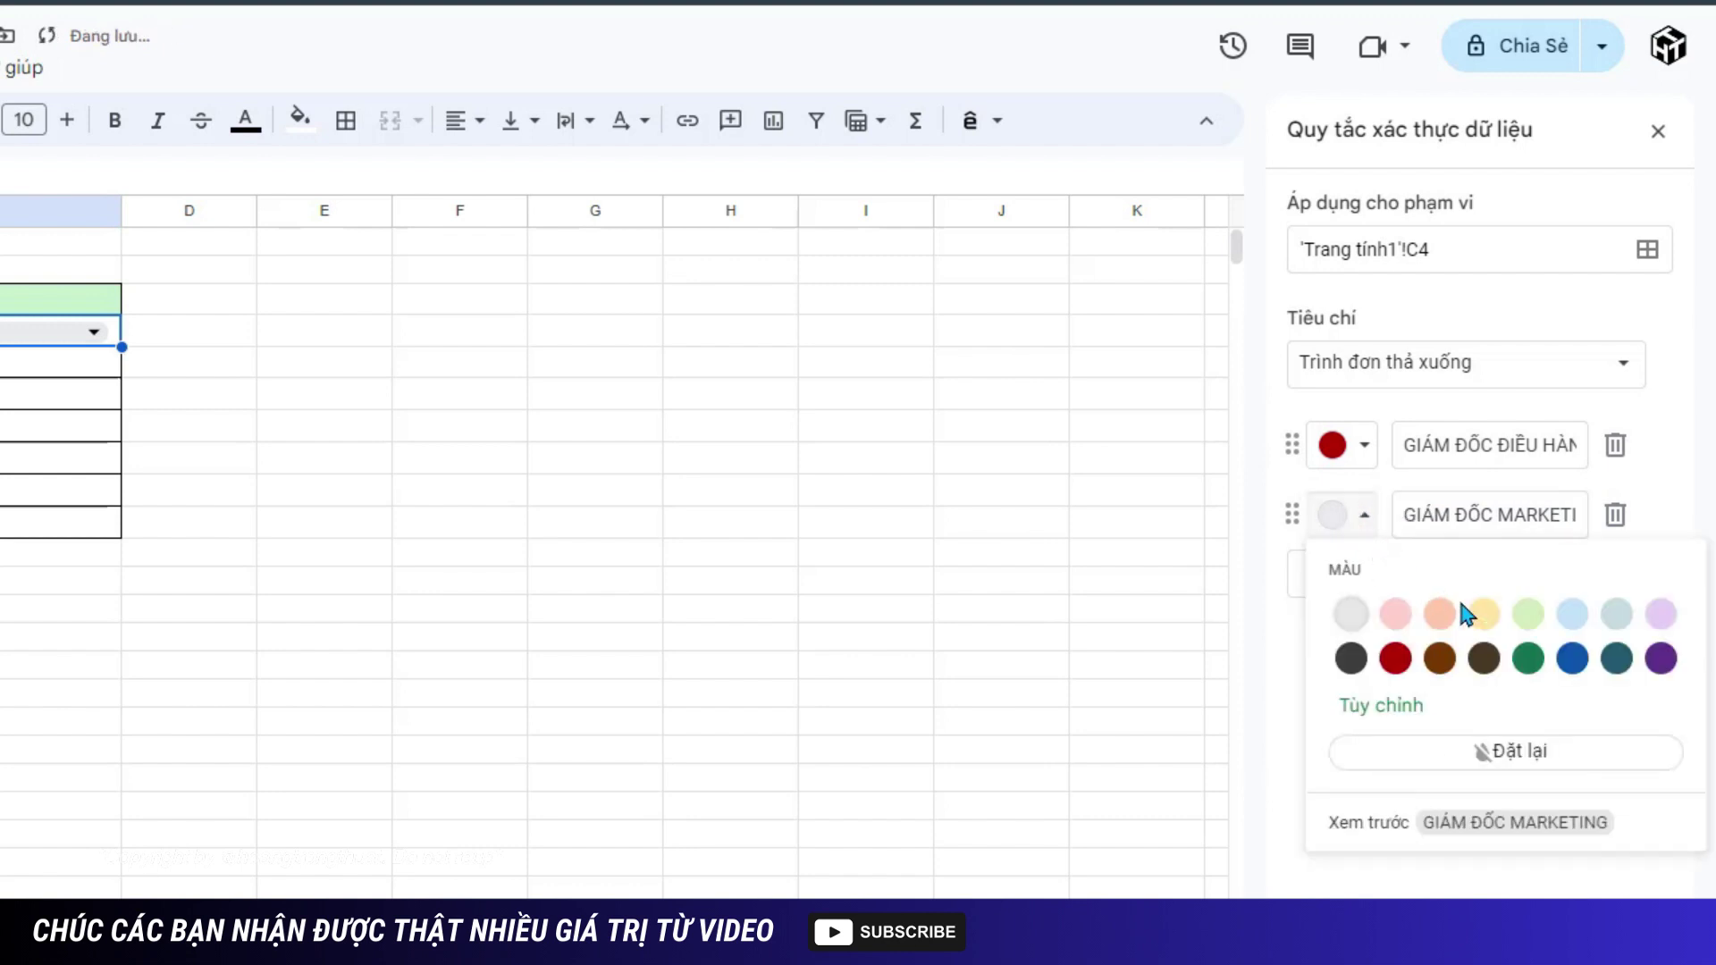
pyautogui.click(1573, 659)
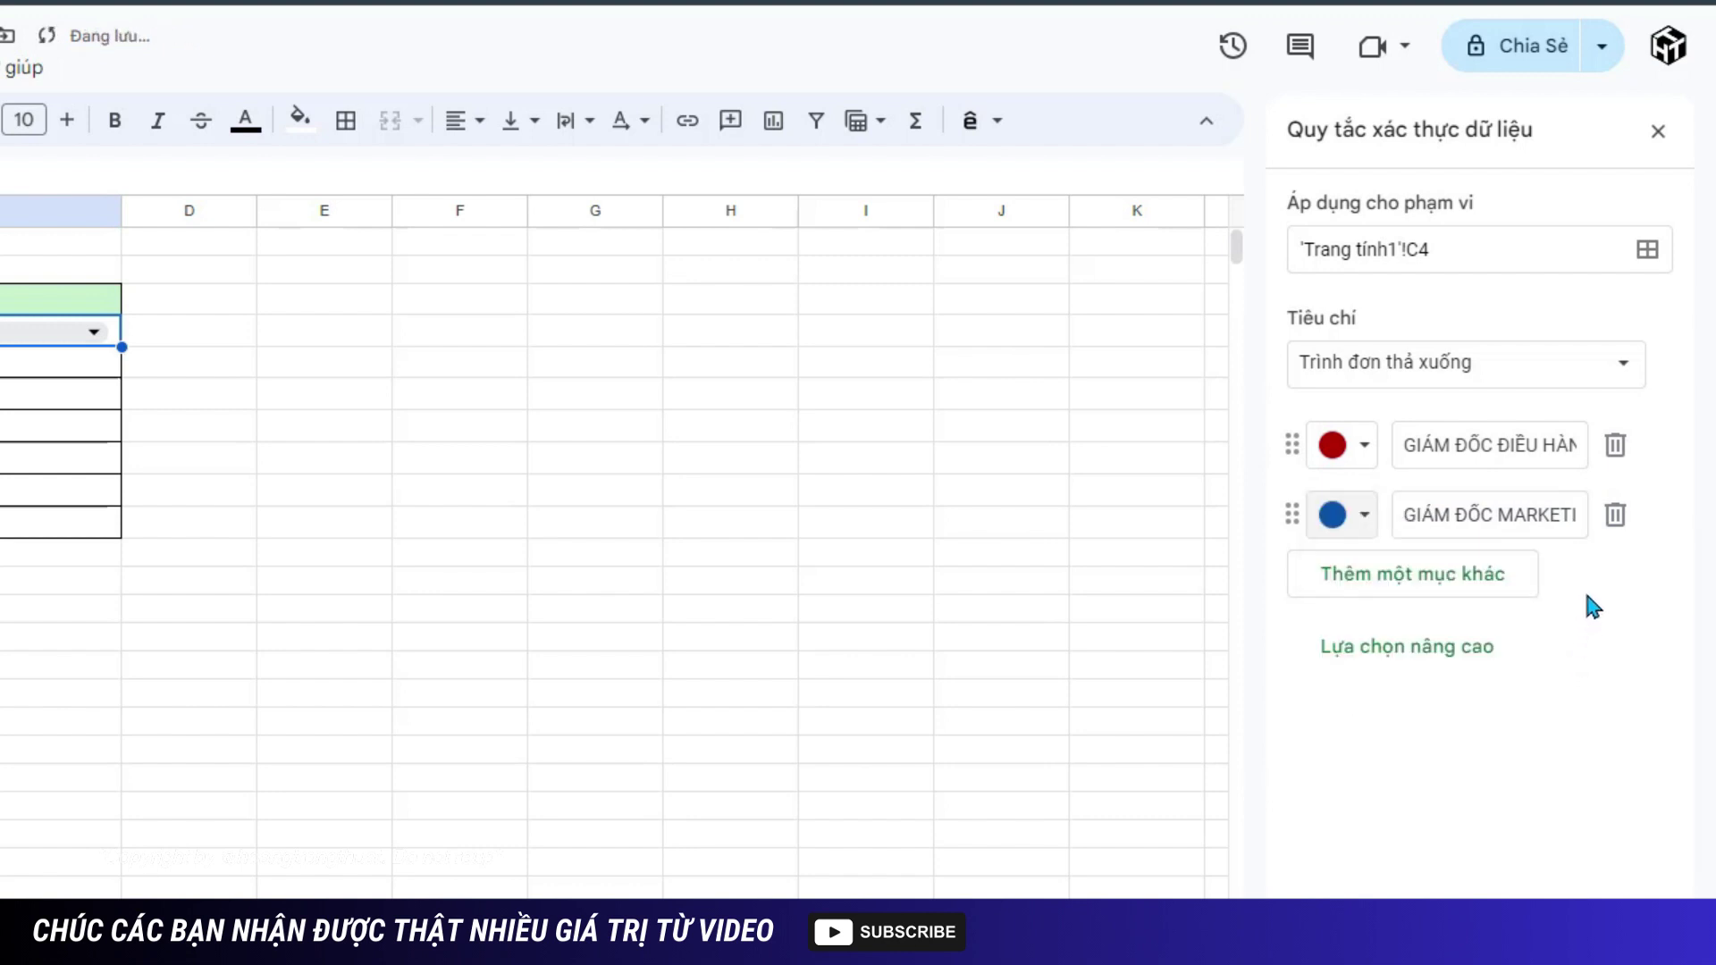
# - Add a third drop-down option THƯ KÝ GIÁM ĐỐC and colour it light orange
pyautogui.click(1399, 585)
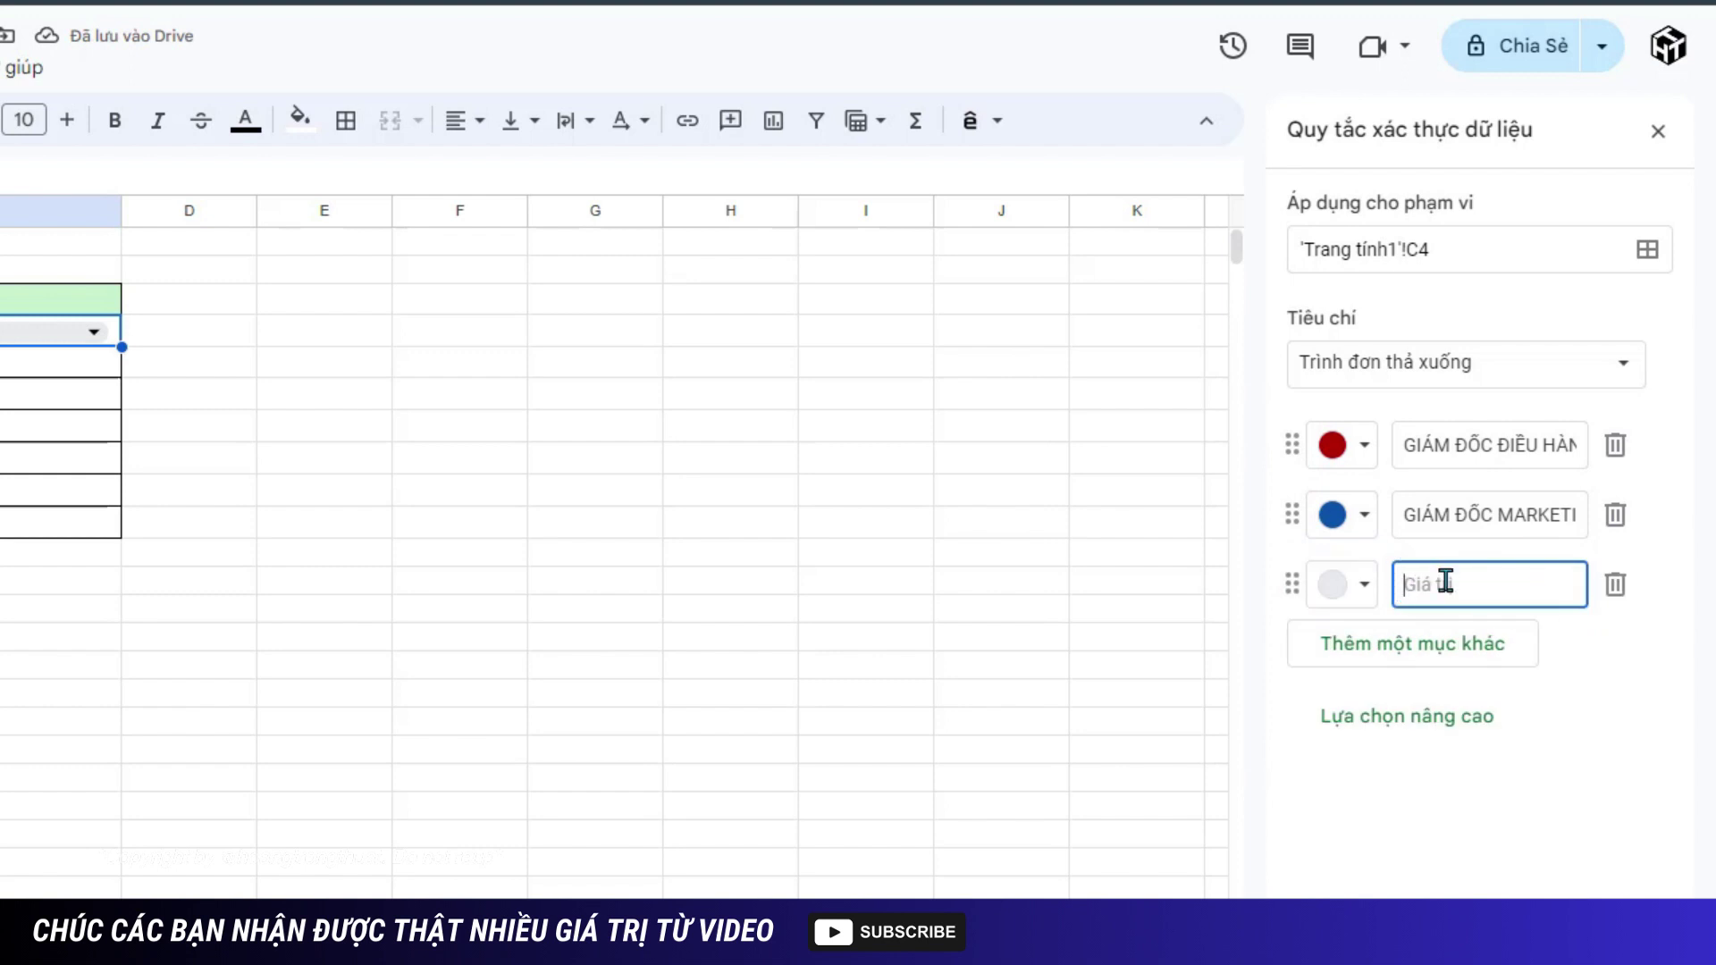
pyautogui.write('THƯ KÝ GIÁM ĐỐC')
pyautogui.click(1341, 584)
pyautogui.click(1440, 682)
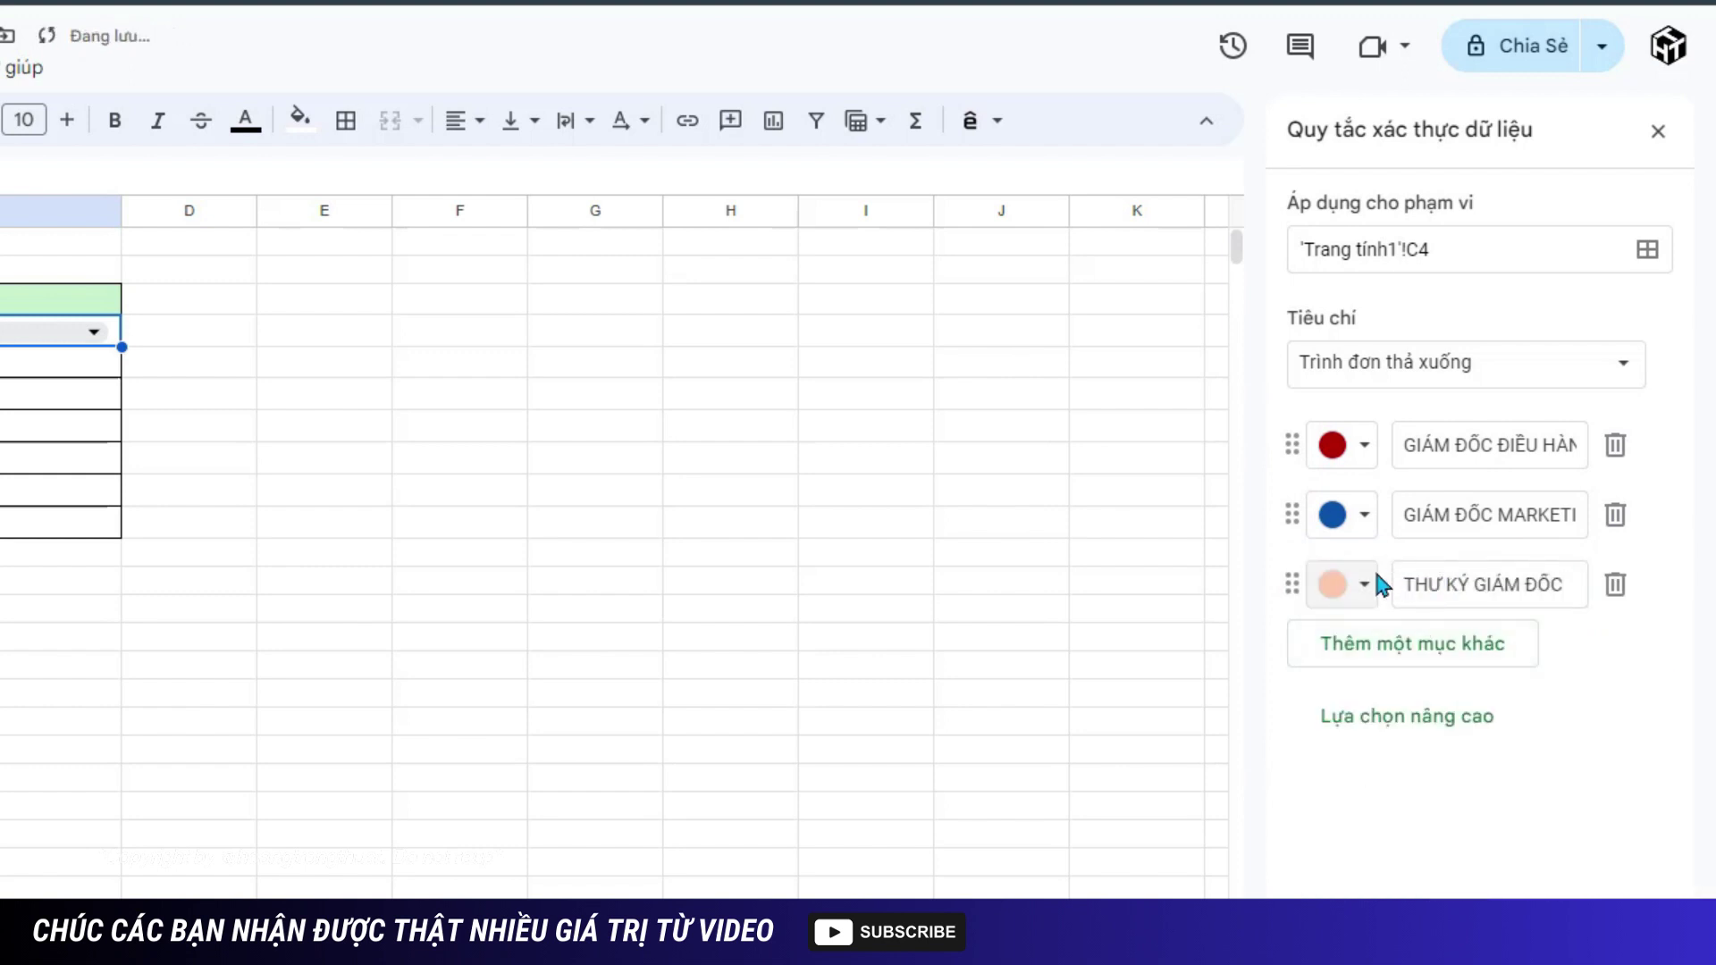
pyautogui.click(1674, 617)
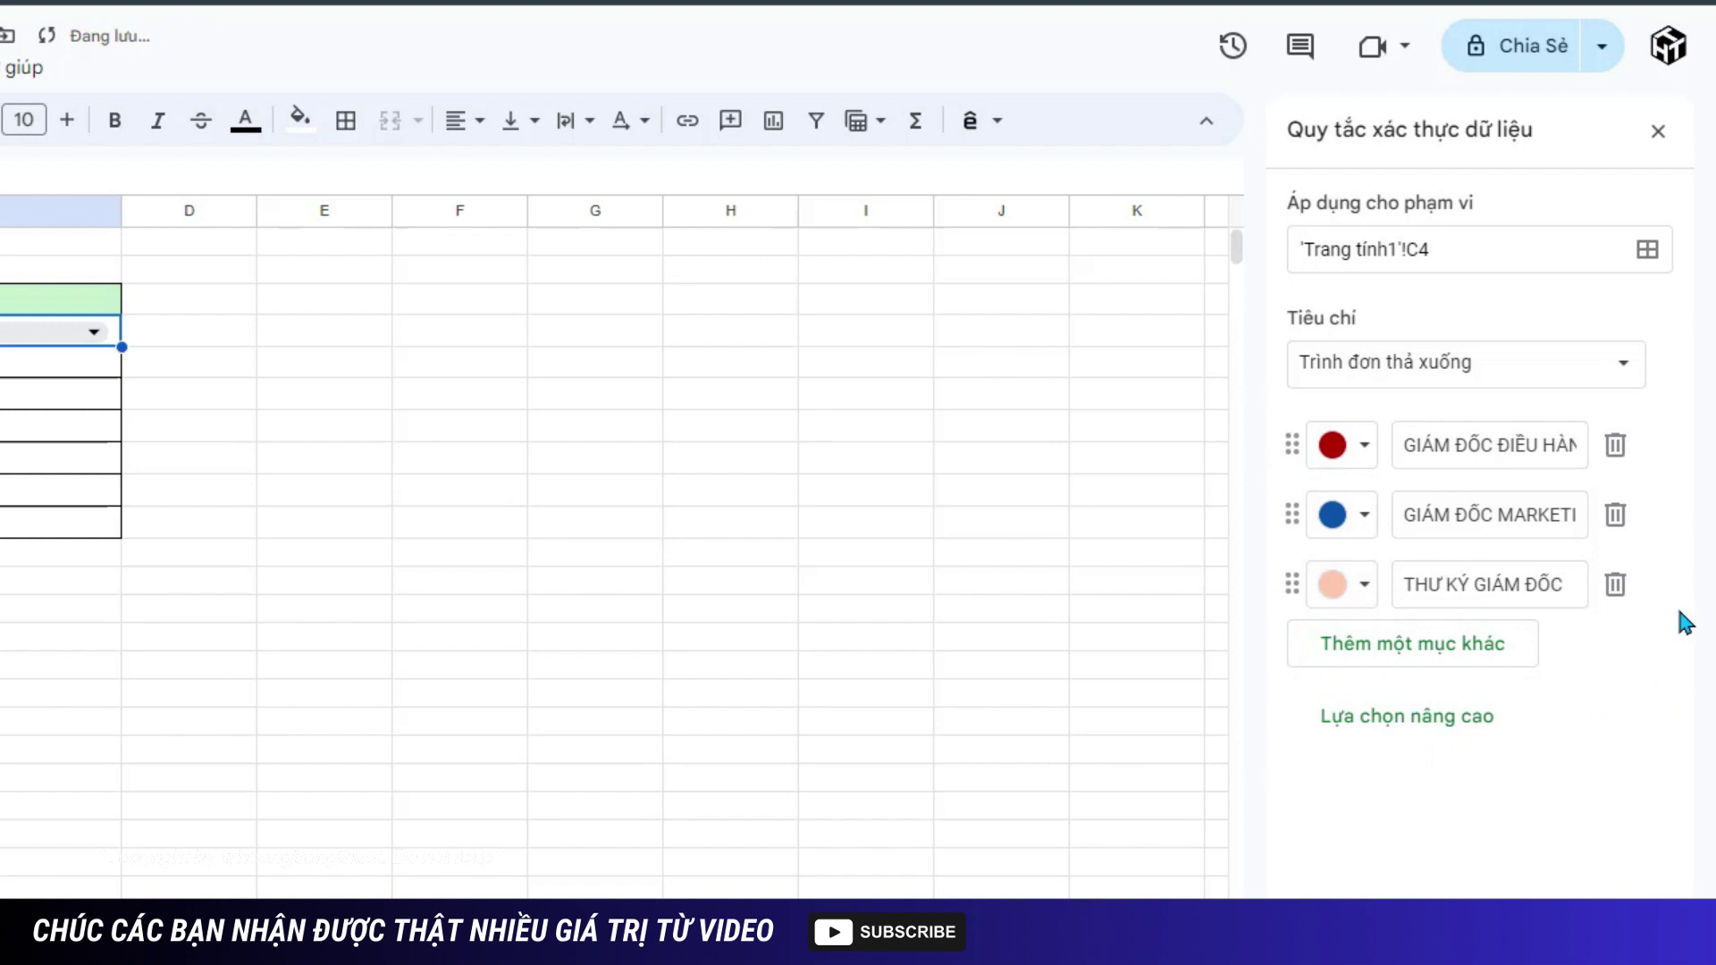
# - Add the options GIÁM ĐỐC KỸ THUẬT in dark teal and GIÁM ĐỐC KINH DOANH in purple, and save the validation rule
pyautogui.click(1392, 659)
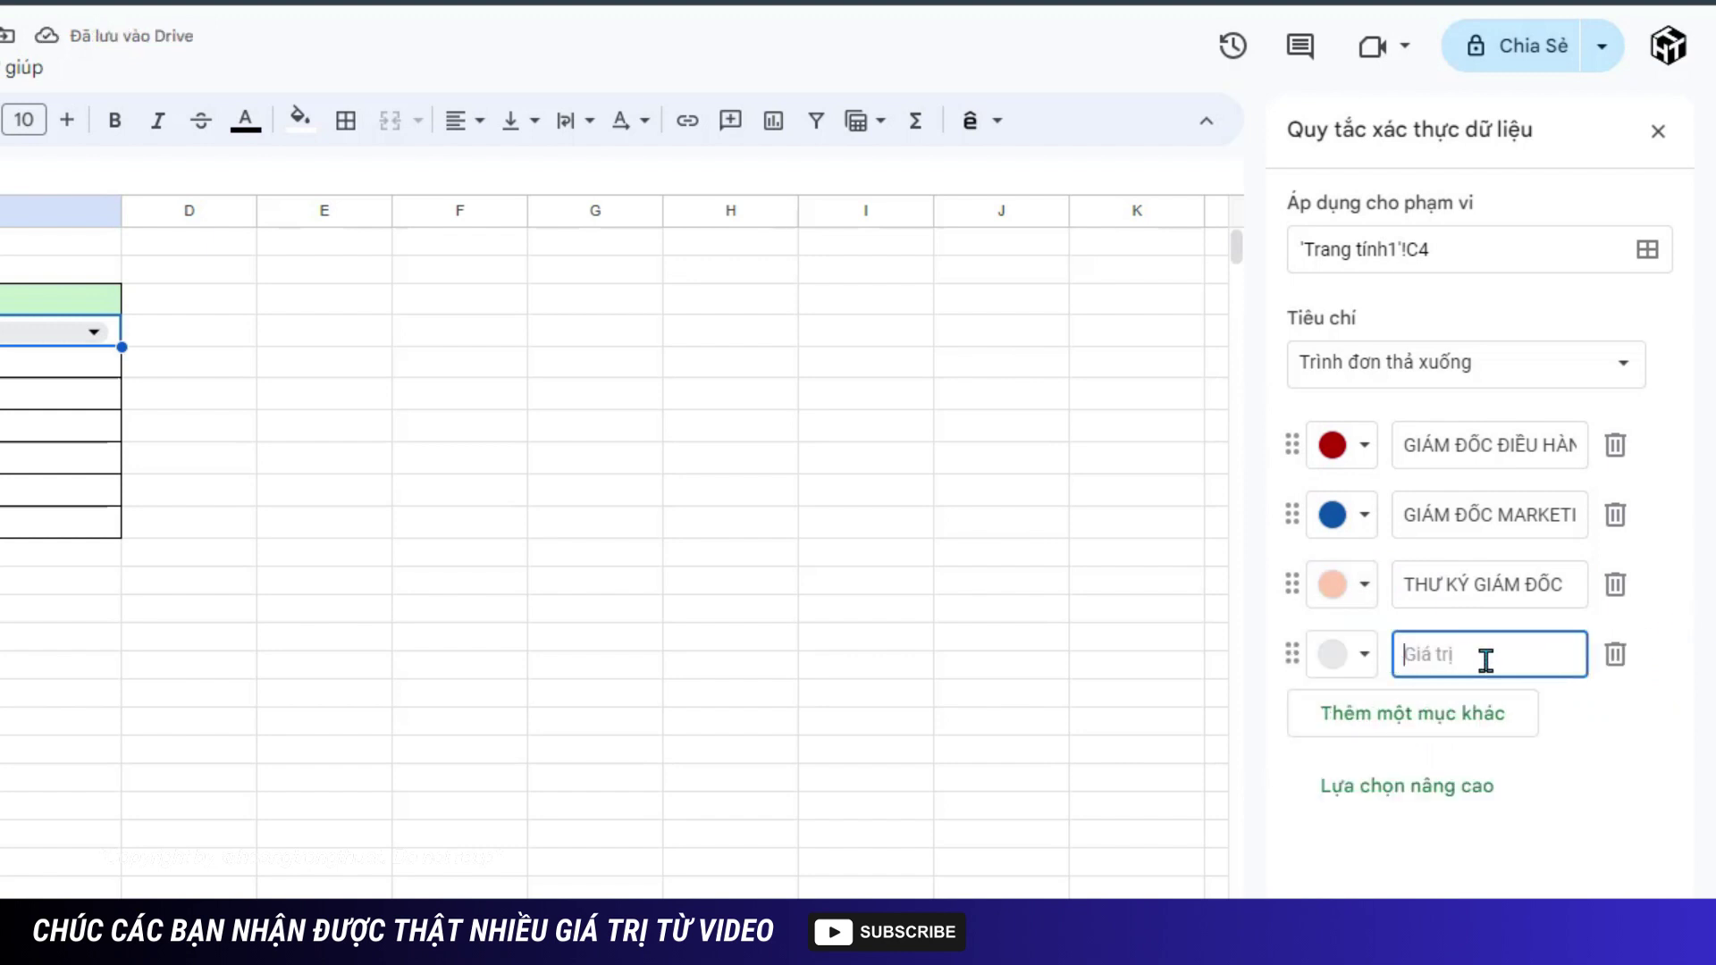
pyautogui.write('GIÁM ĐỐC KỸ THUẬT')
pyautogui.press('Return')
pyautogui.write('GIÁM ĐỐC KINH DOANH')
pyautogui.click(1697, 776)
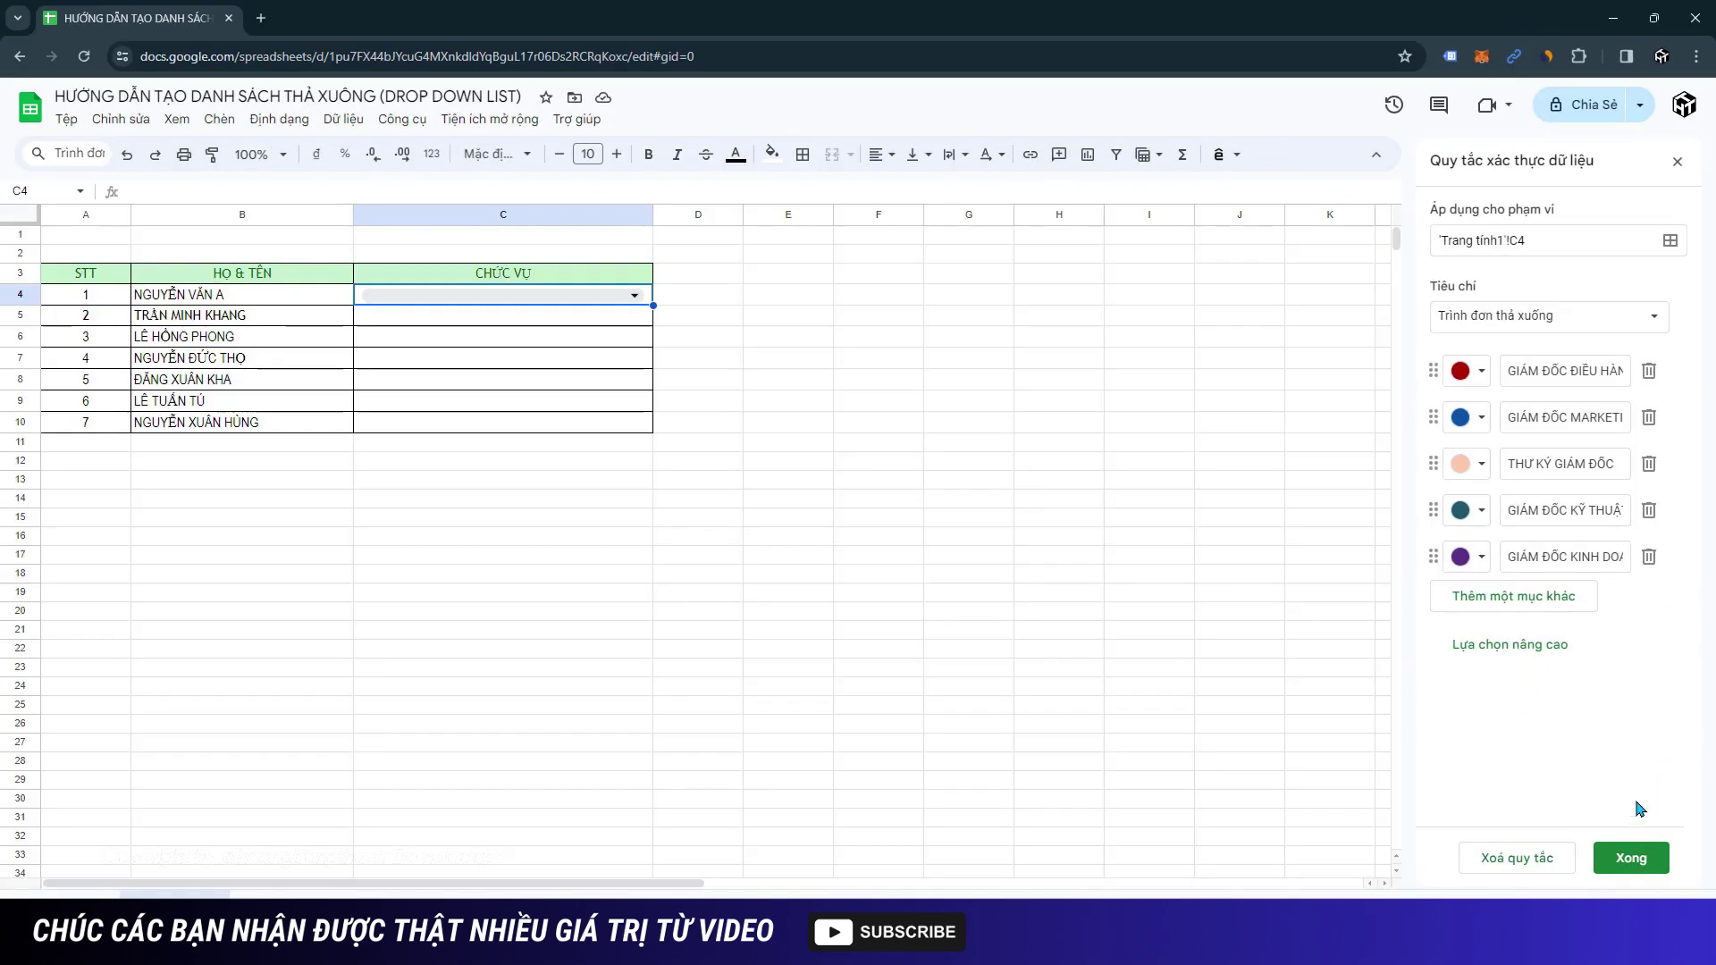
pyautogui.click(1629, 861)
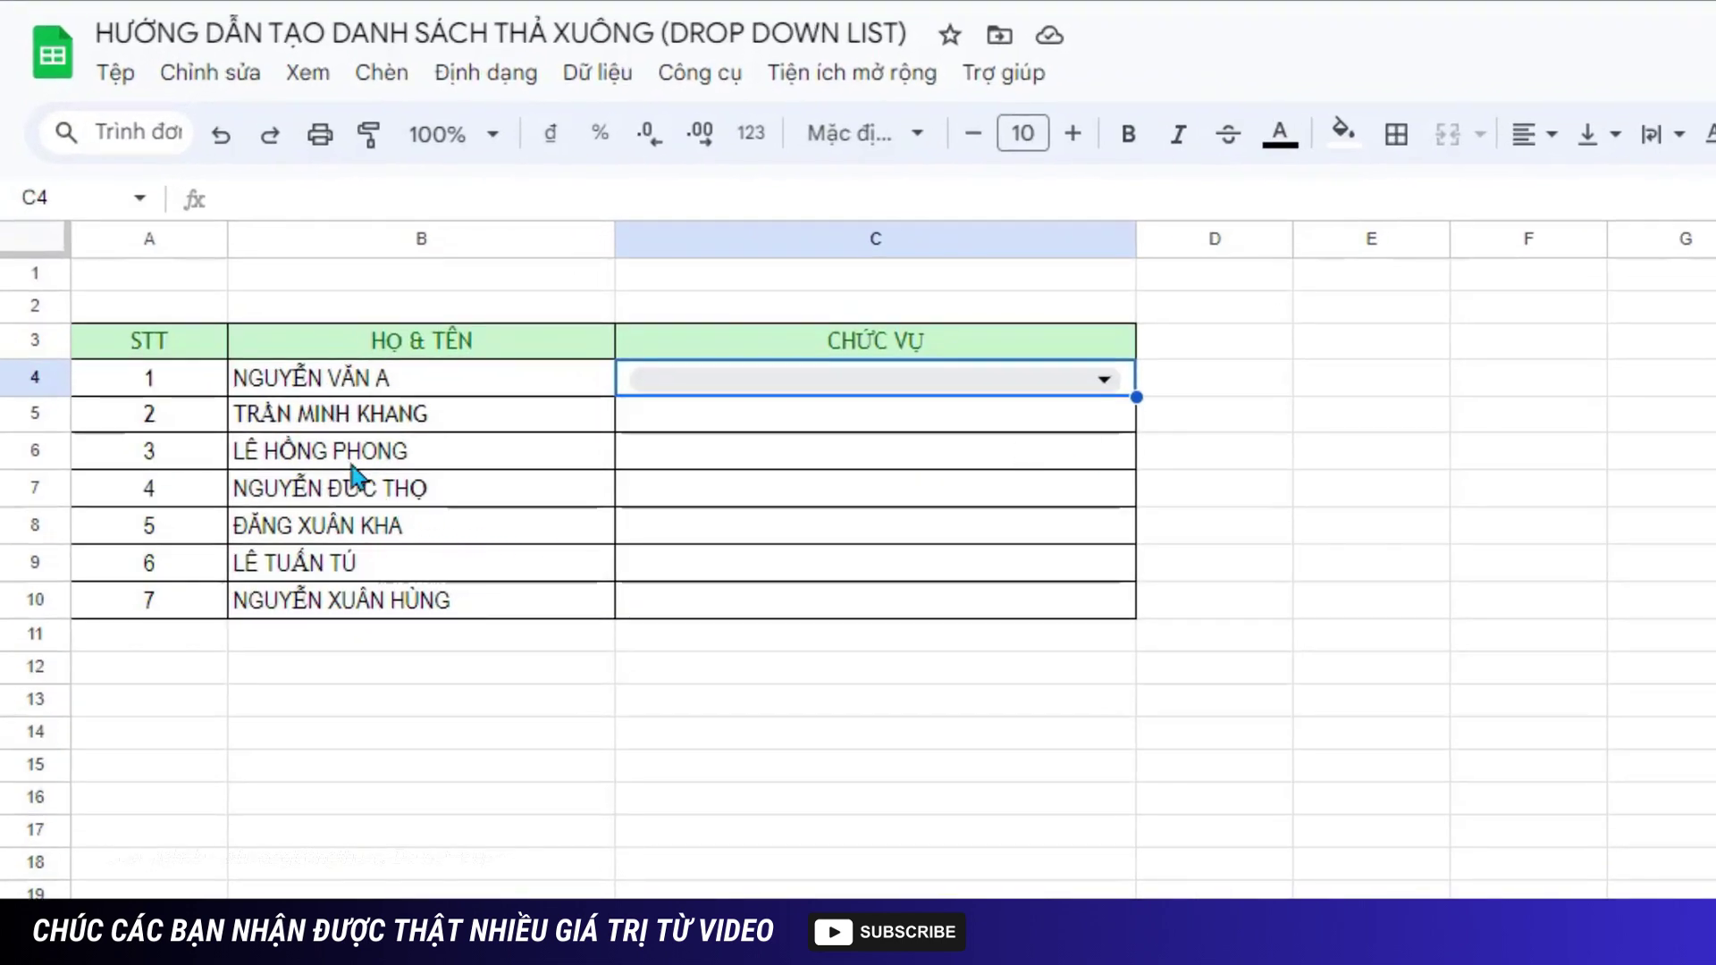
# - Fill the drop-down list from cell C4 down through C10 in the CHỨC VỤ column
pyautogui.click(1188, 452)
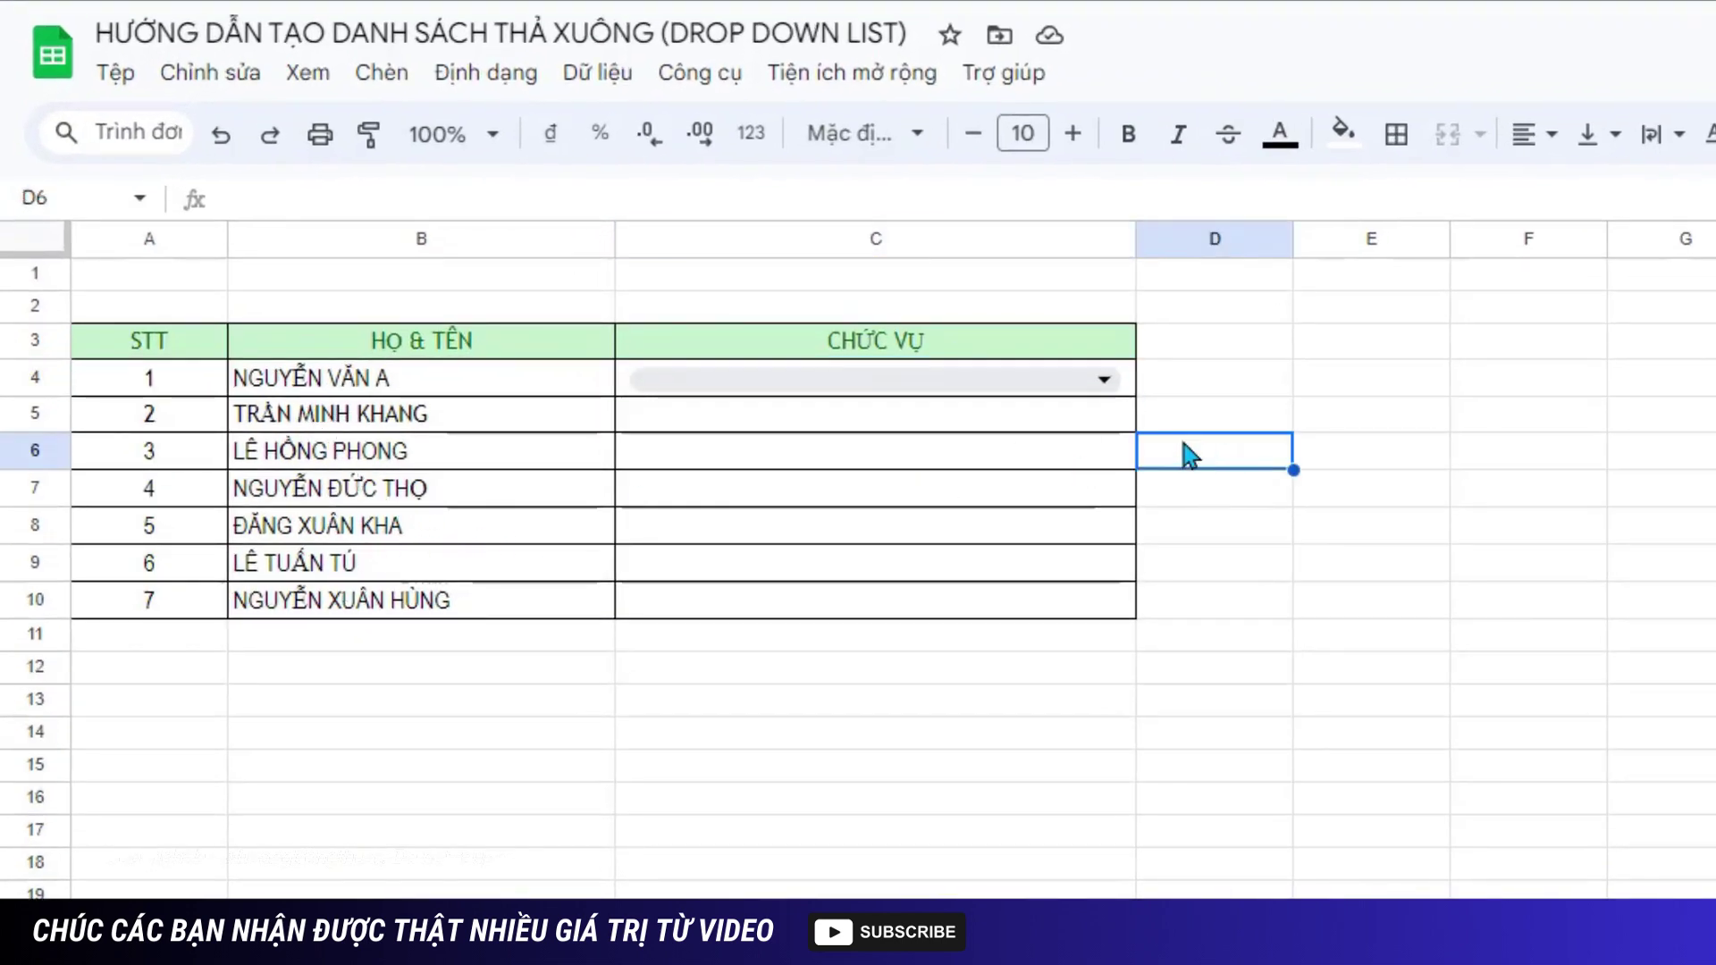
pyautogui.click(1132, 395)
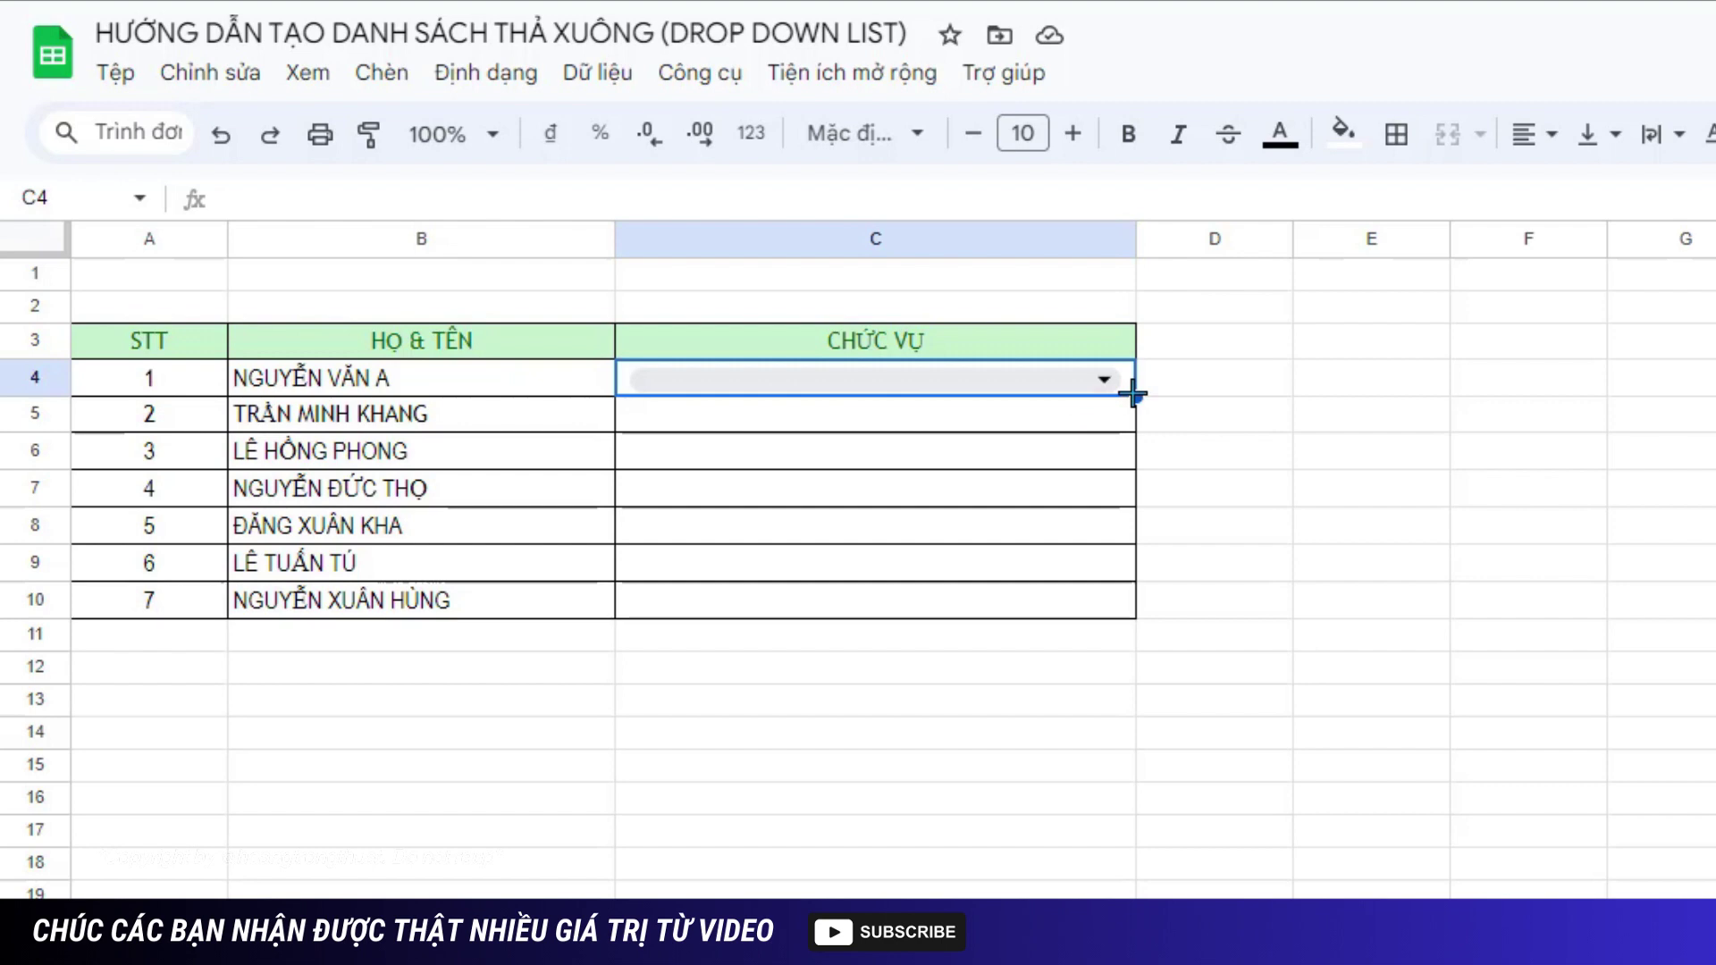
pyautogui.moveTo(1133, 393); pyautogui.dragTo(1138, 610)
pyautogui.click(421, 646)
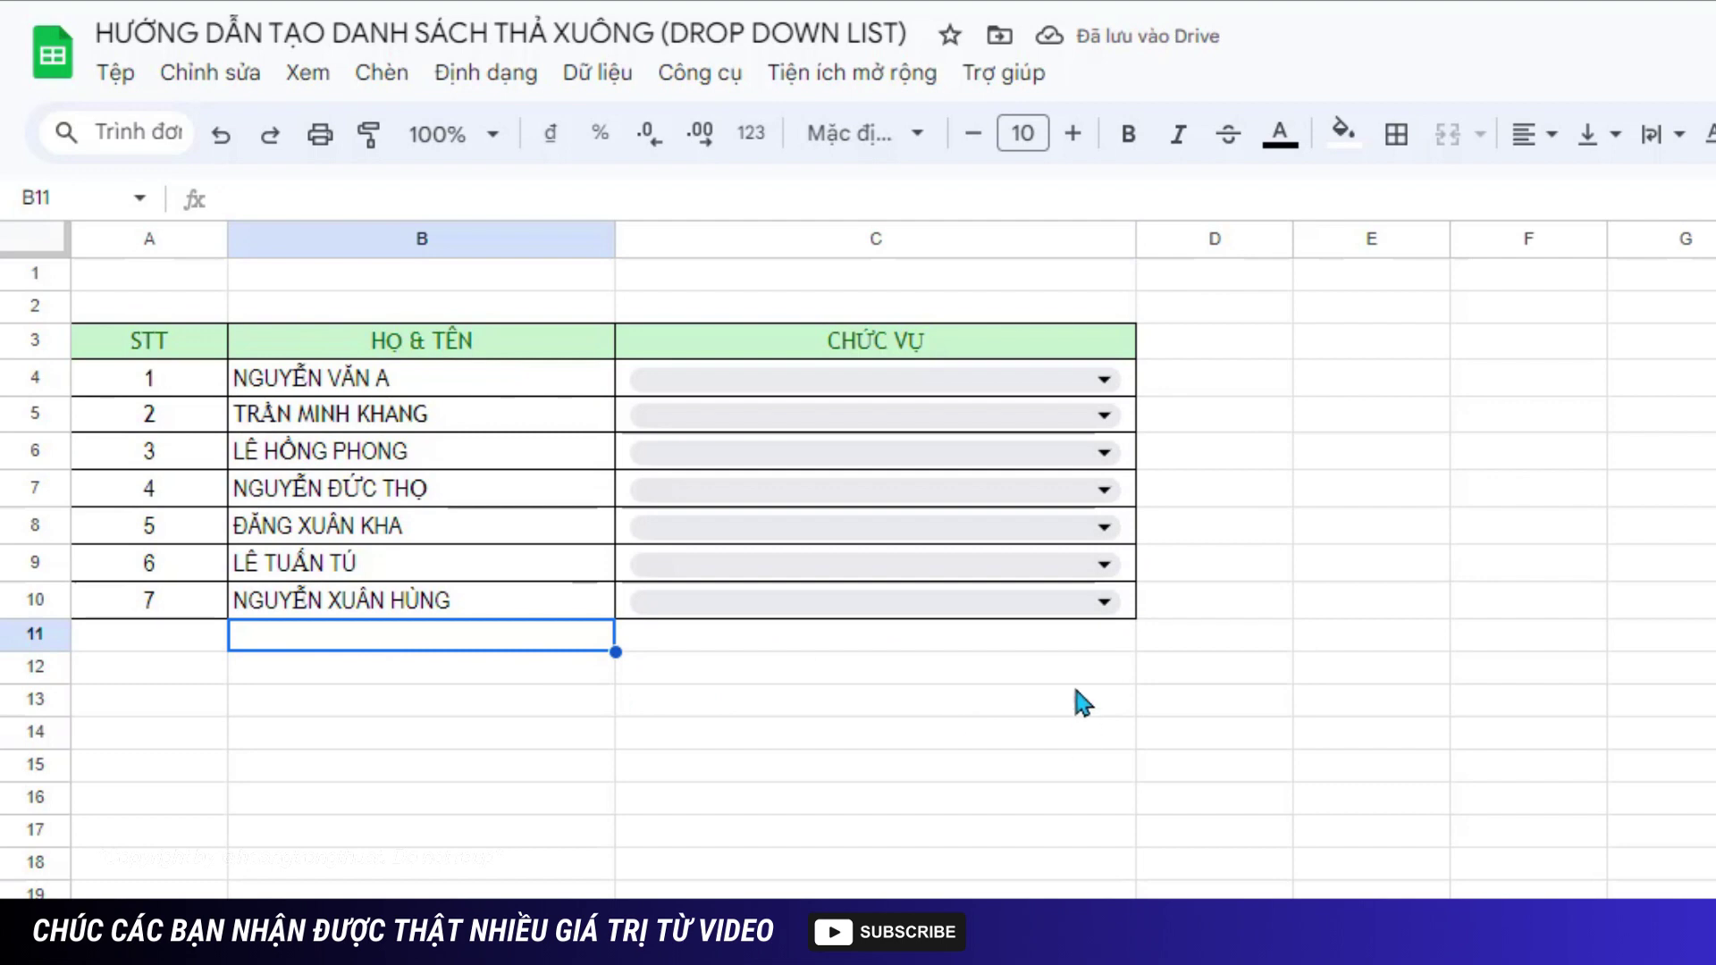
# - Choose GIÁM ĐỐC ĐIỀU HÀNH in C4, GIÁM ĐỐC MARKETING in C5, THƯ KÝ GIÁM ĐỐC in C6 and GIÁM ĐỐC KỸ THUẬT in C7
pyautogui.click(1104, 380)
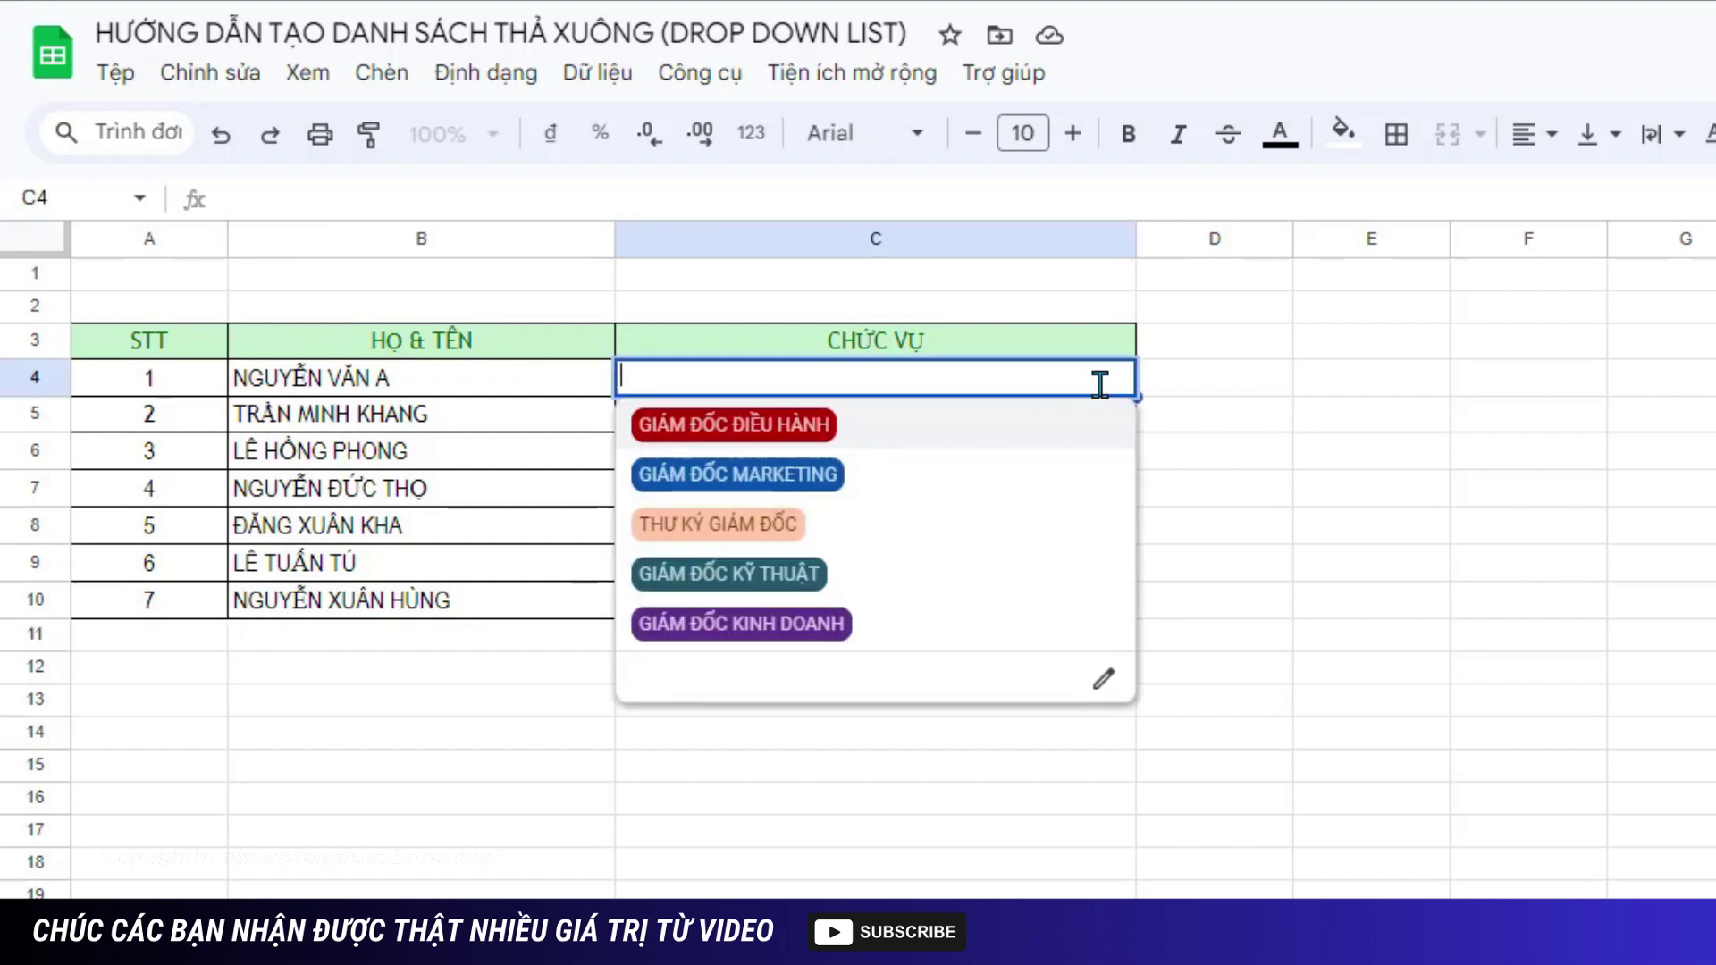
pyautogui.click(787, 436)
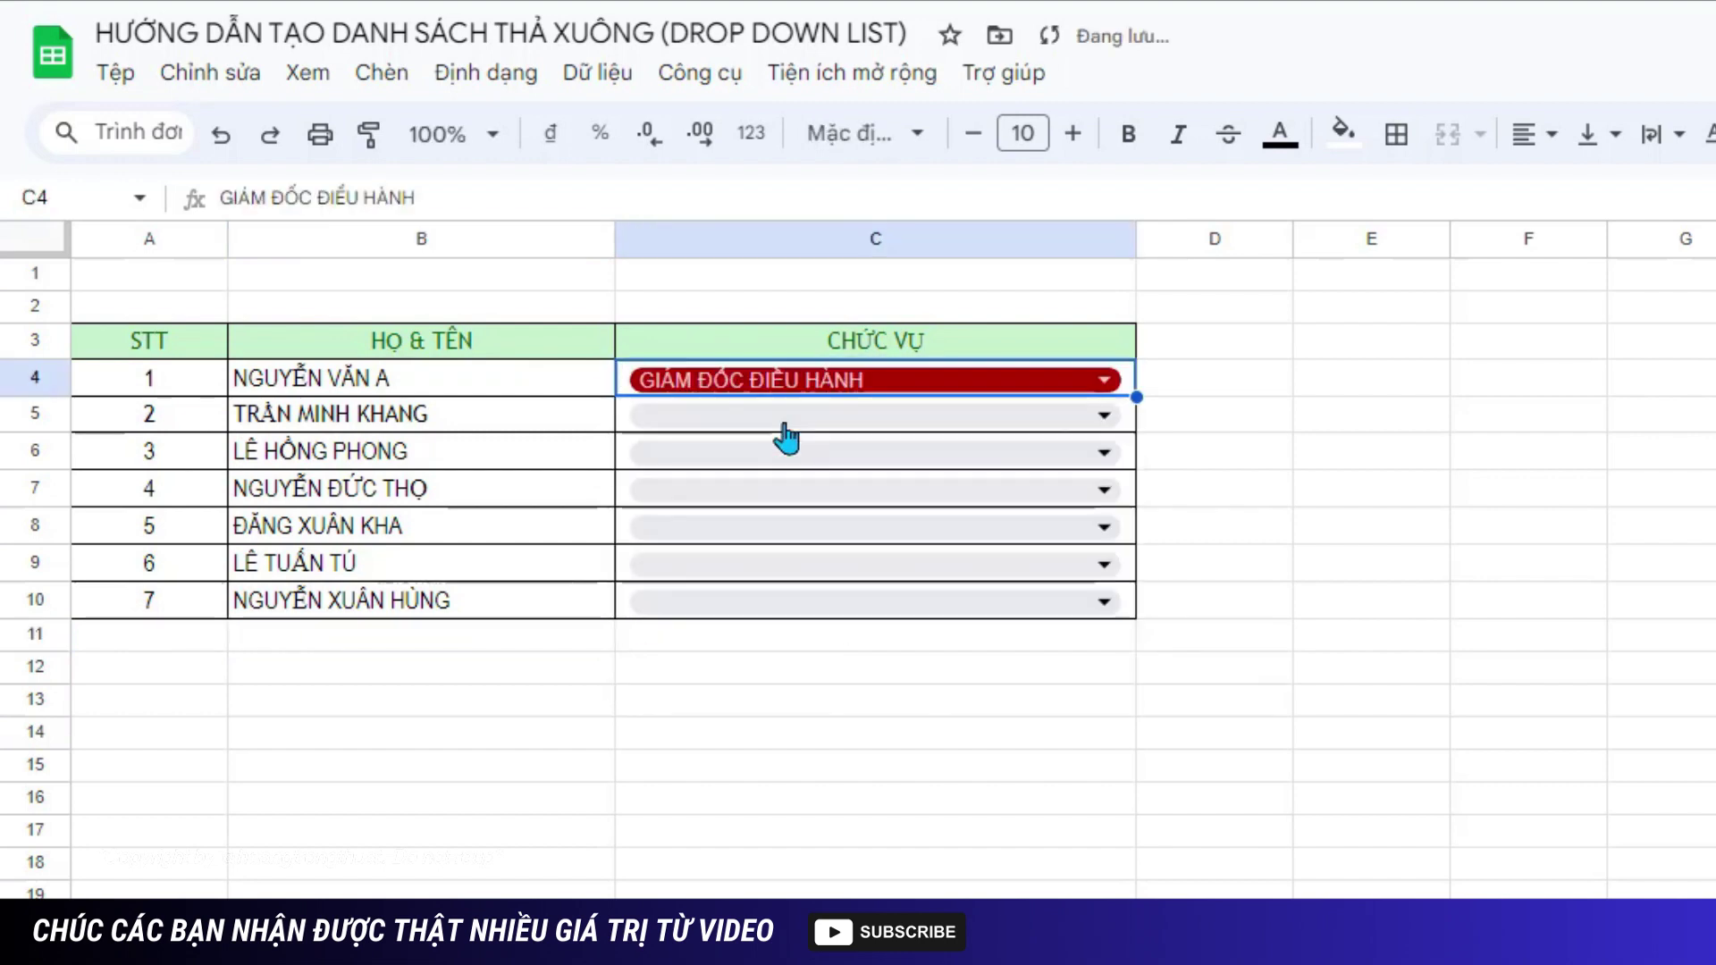
pyautogui.click(1106, 416)
pyautogui.click(762, 514)
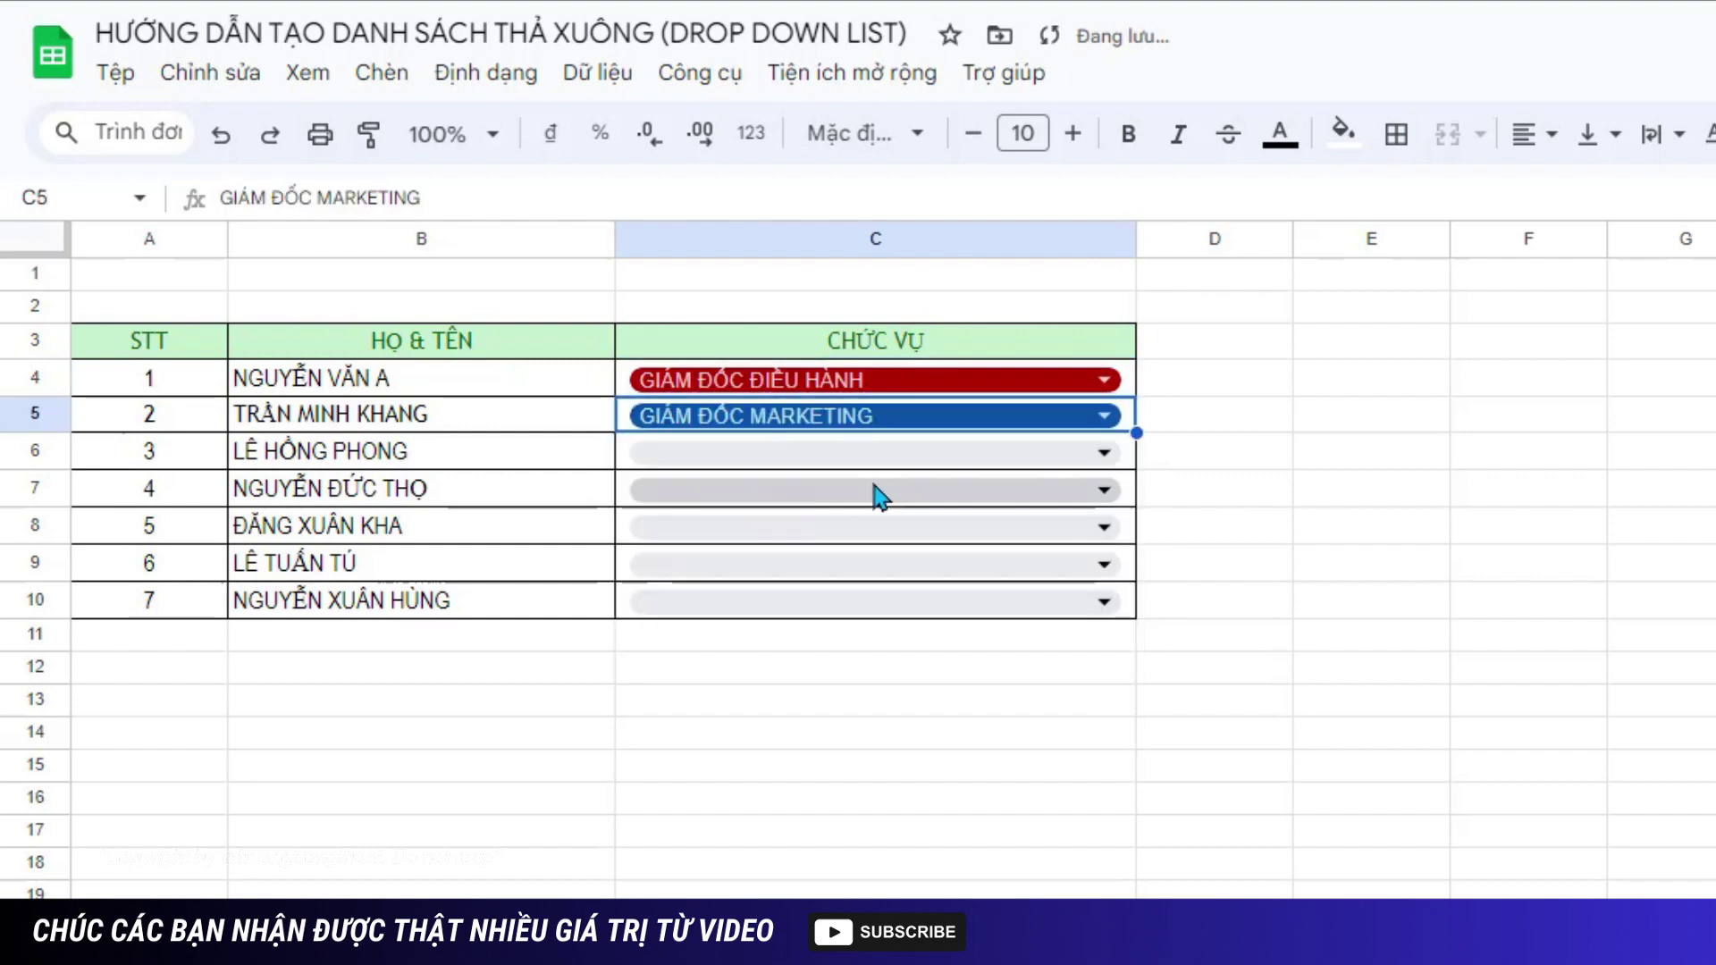
pyautogui.click(1105, 453)
pyautogui.click(758, 600)
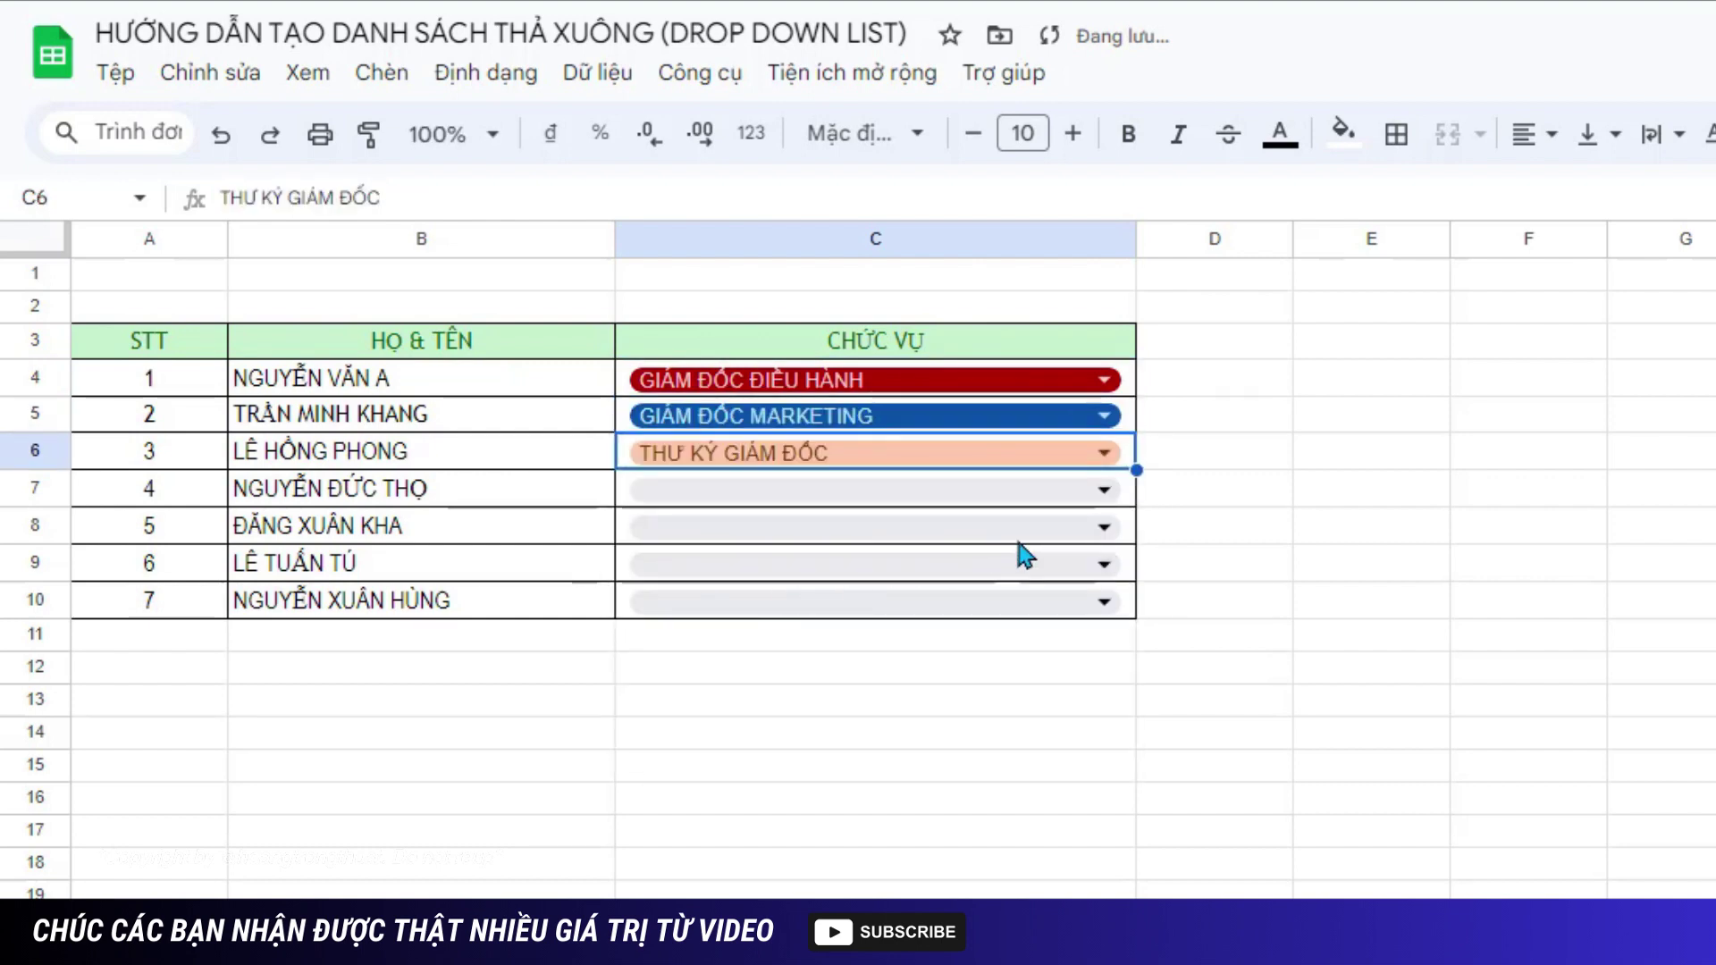
pyautogui.click(1106, 493)
pyautogui.click(708, 688)
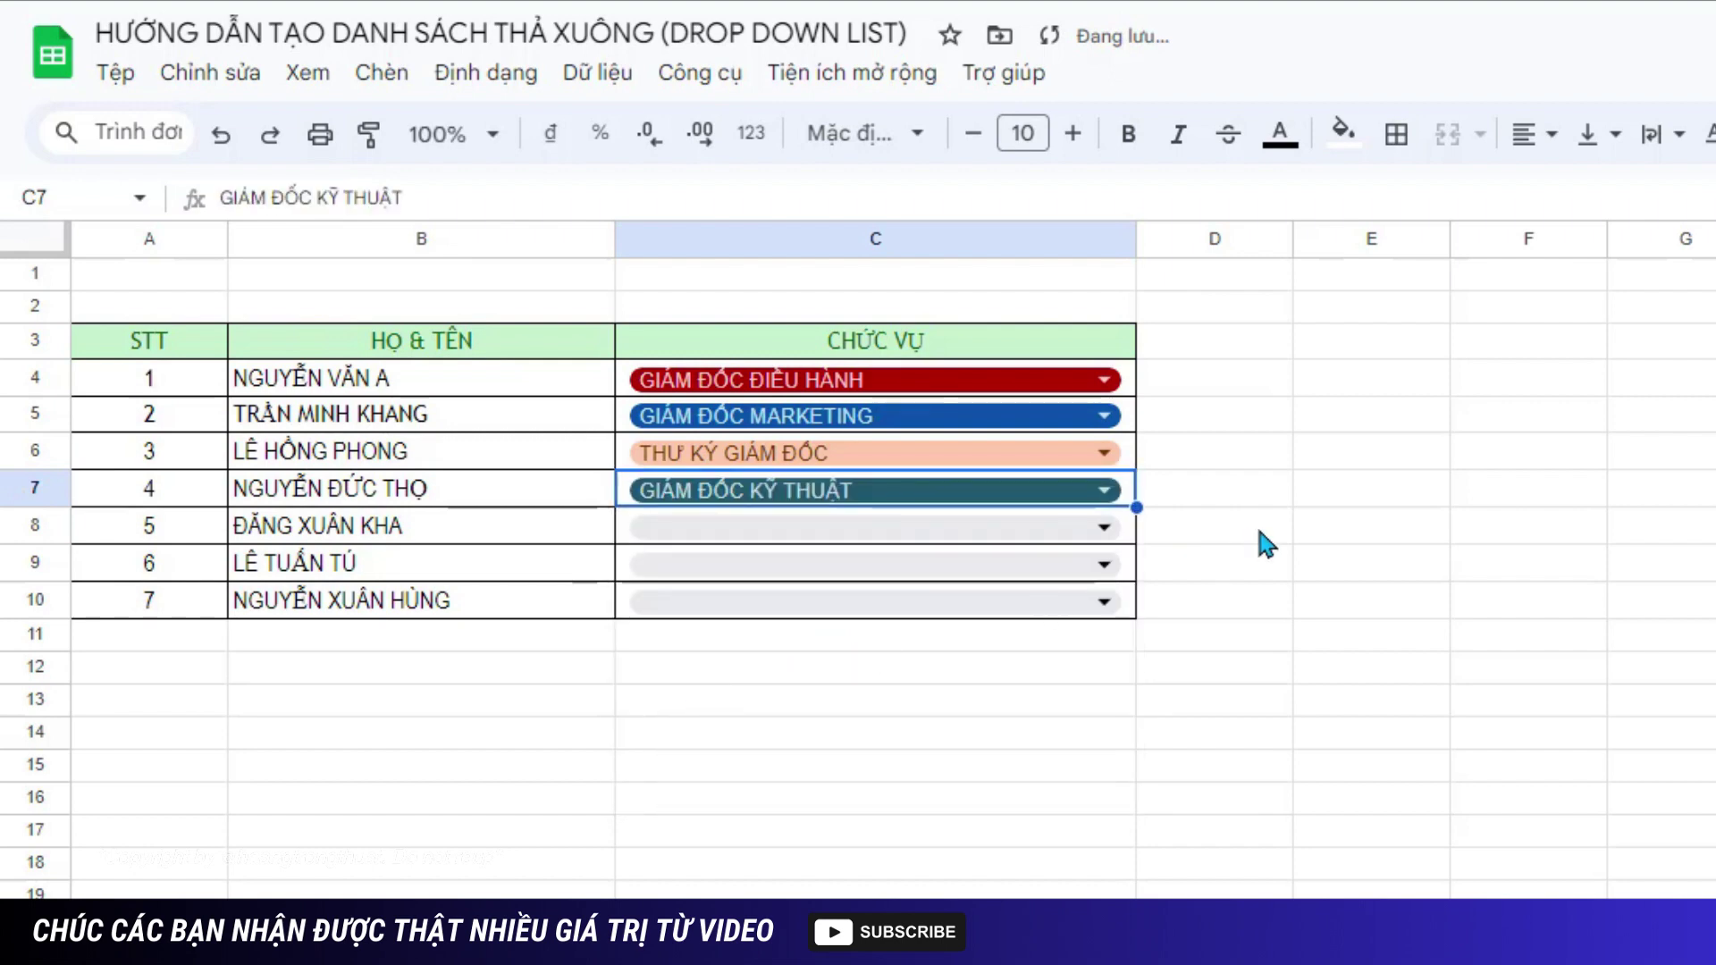
# - Choose GIÁM ĐỐC KINH DOANH in C8, GIÁM ĐỐC KỸ THUẬT in C9 and GIÁM ĐỐC MARKETING in C10
pyautogui.click(1105, 528)
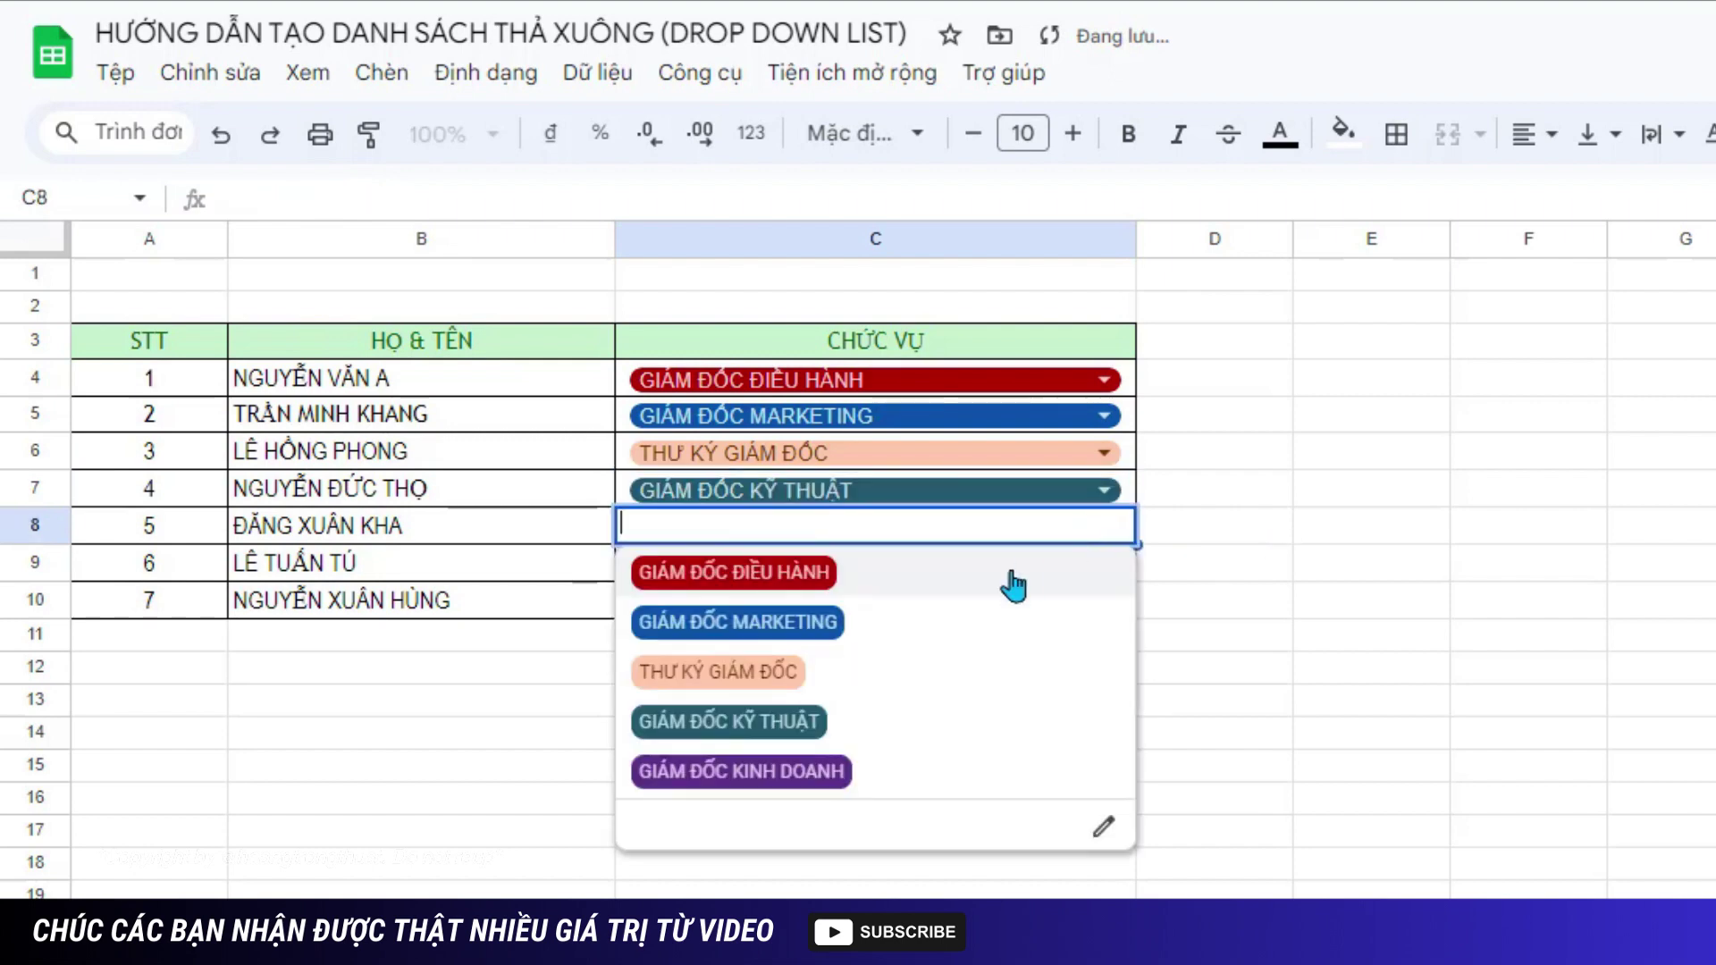
pyautogui.click(835, 770)
pyautogui.click(1105, 572)
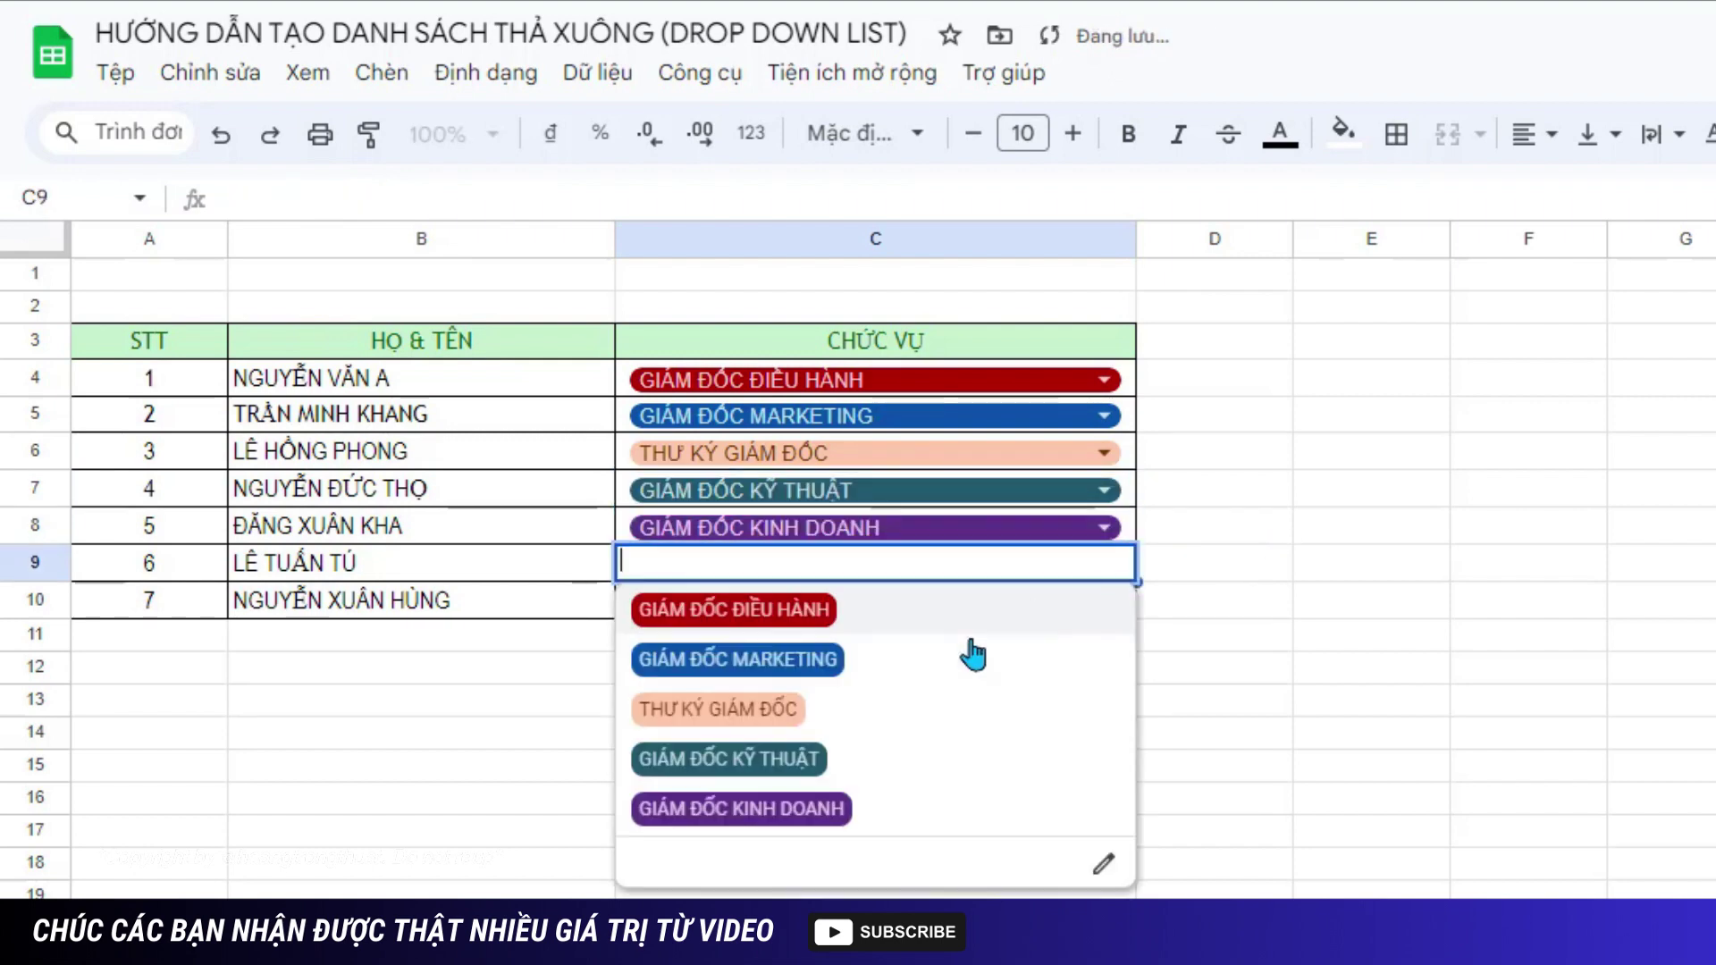
pyautogui.click(792, 765)
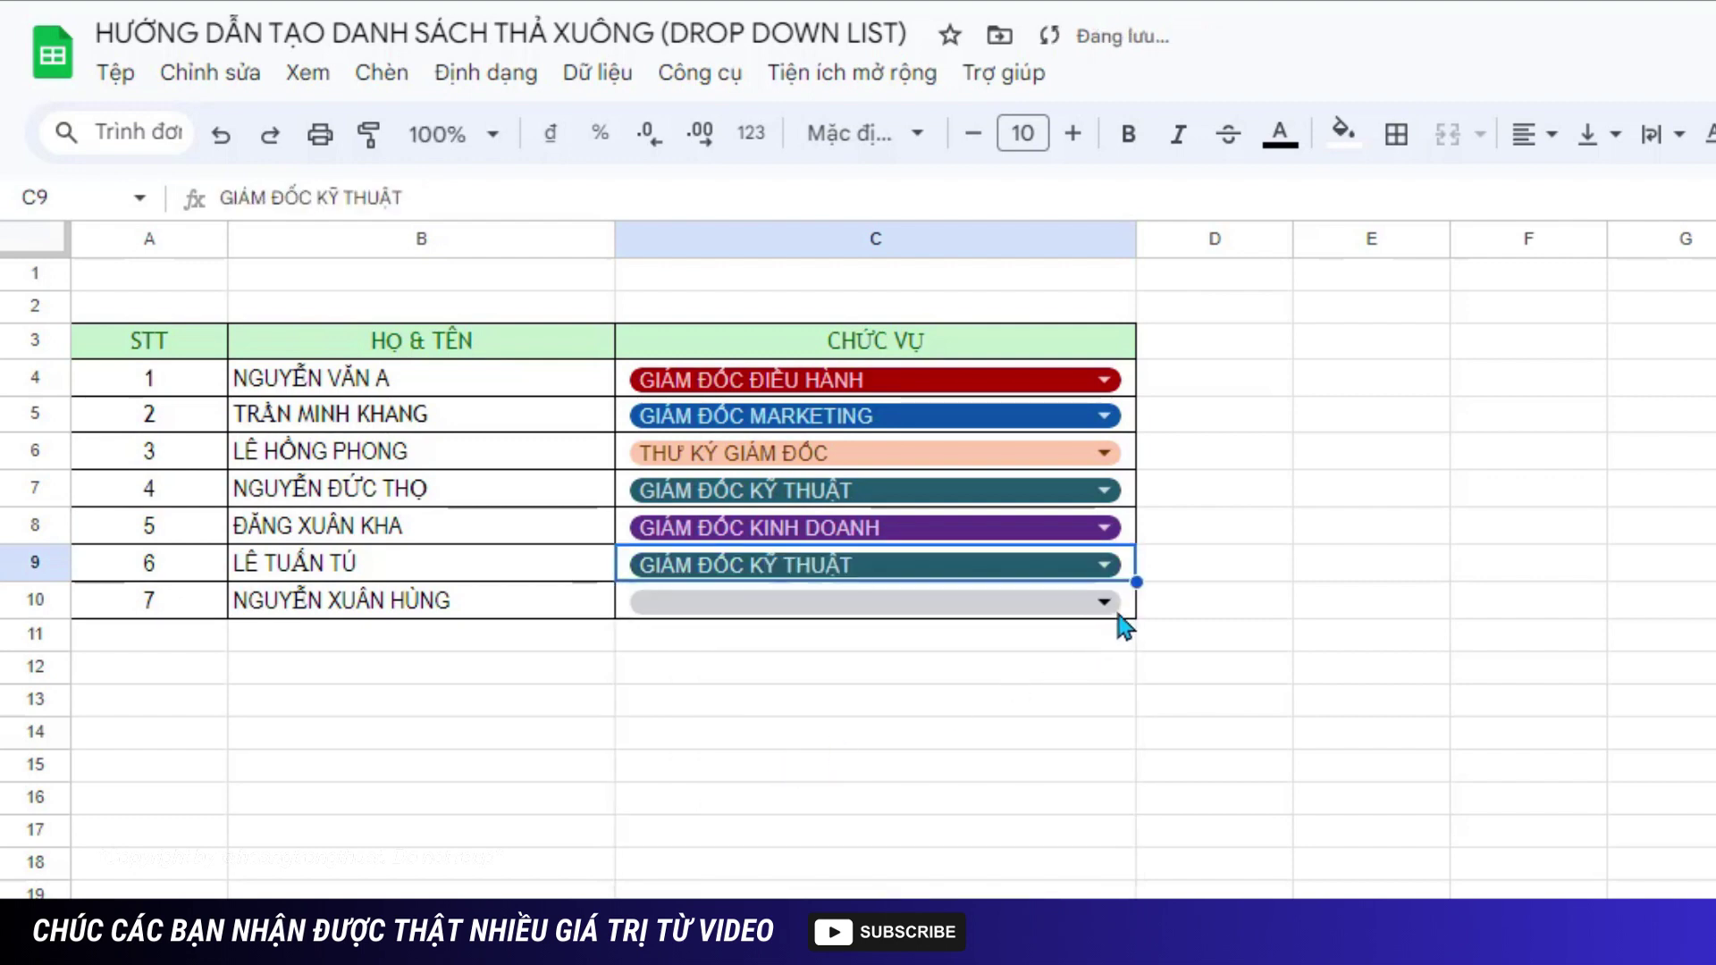
pyautogui.click(1105, 602)
pyautogui.click(781, 702)
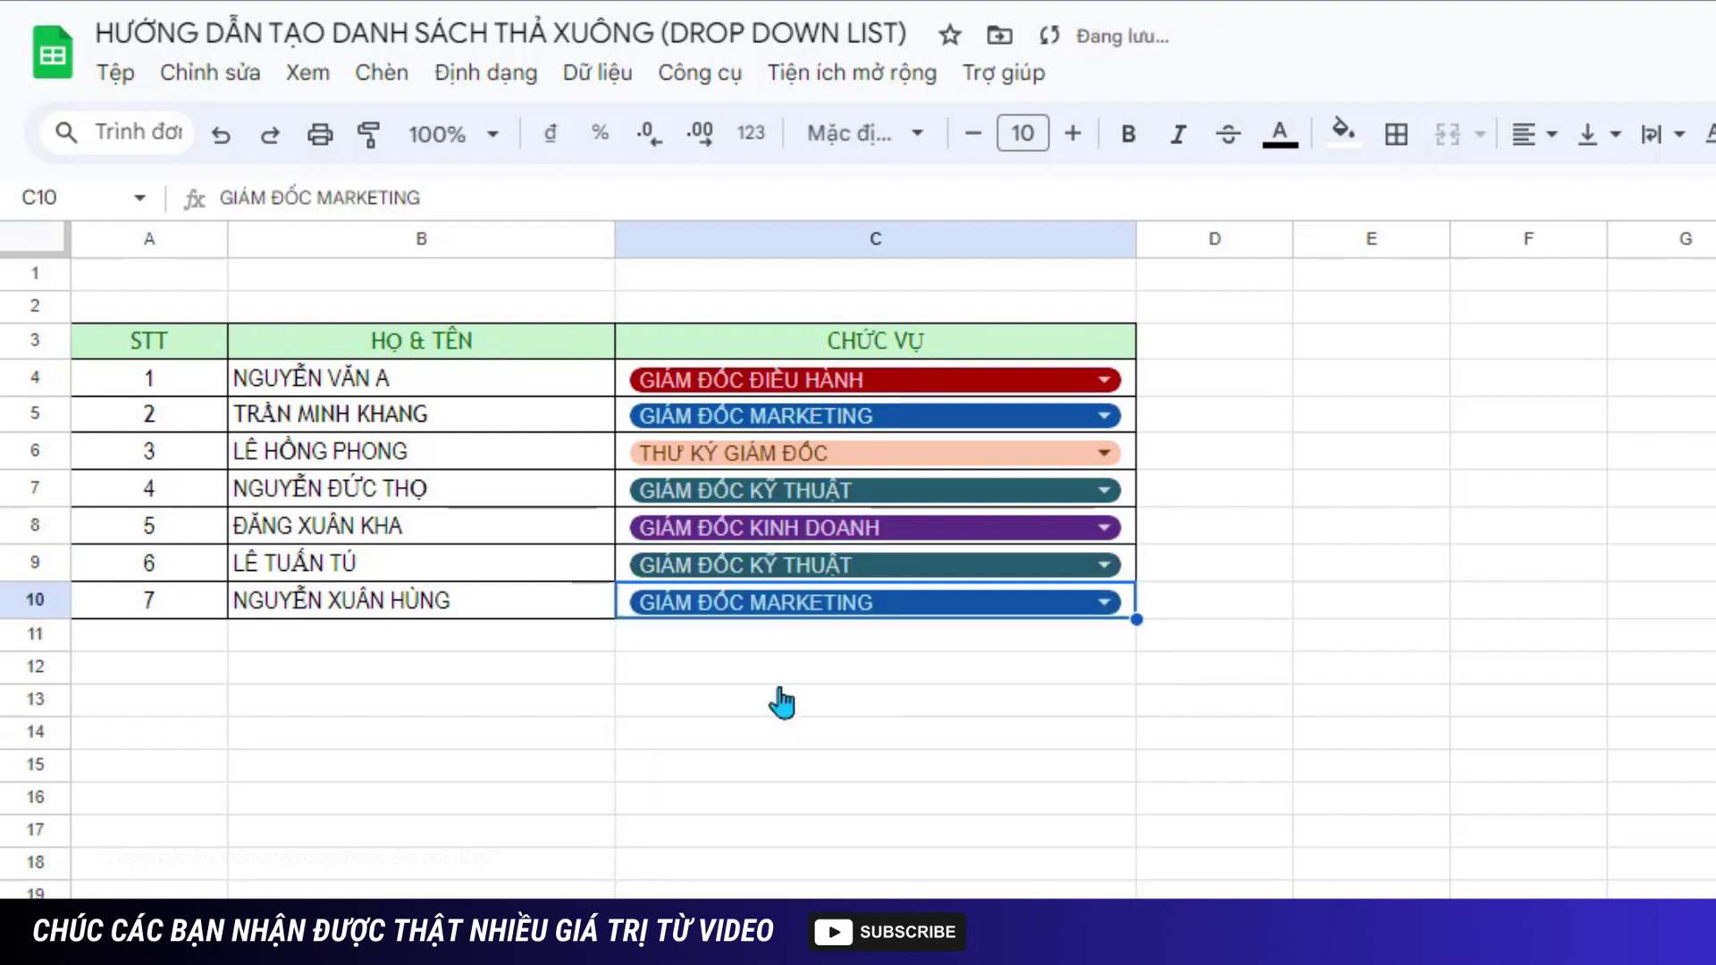
pyautogui.click(1341, 597)
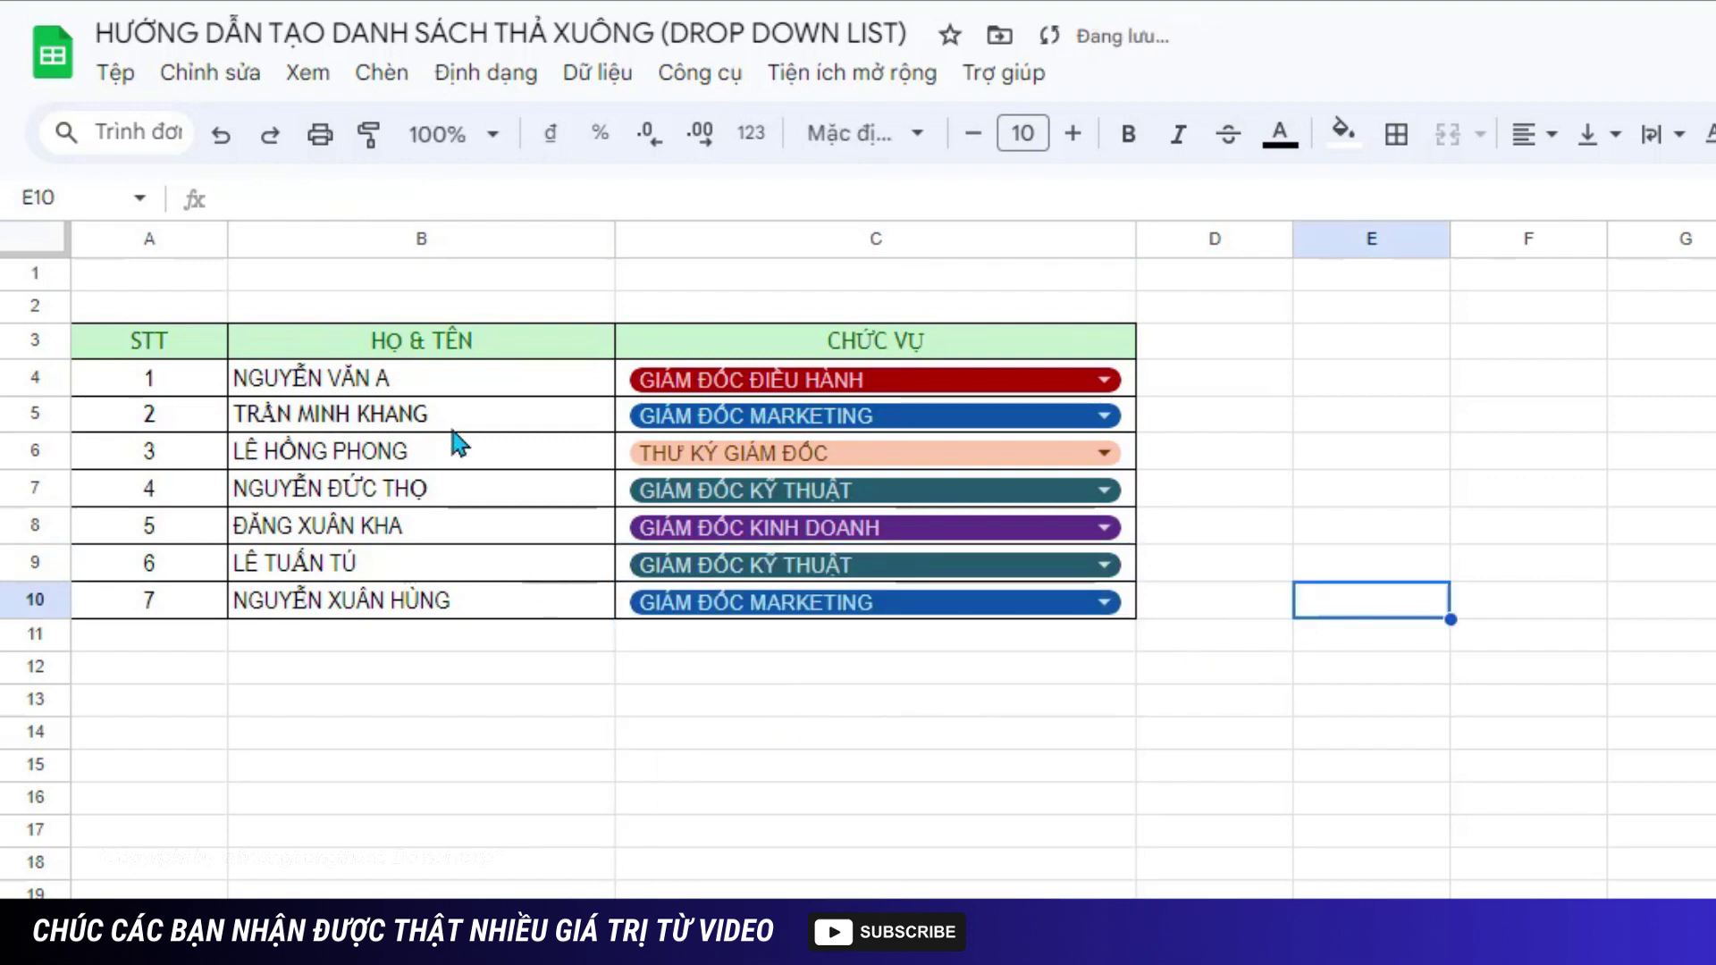
# - Increase the height of rows 4 to 10 together to about double
pyautogui.moveTo(18, 377); pyautogui.dragTo(34, 658)
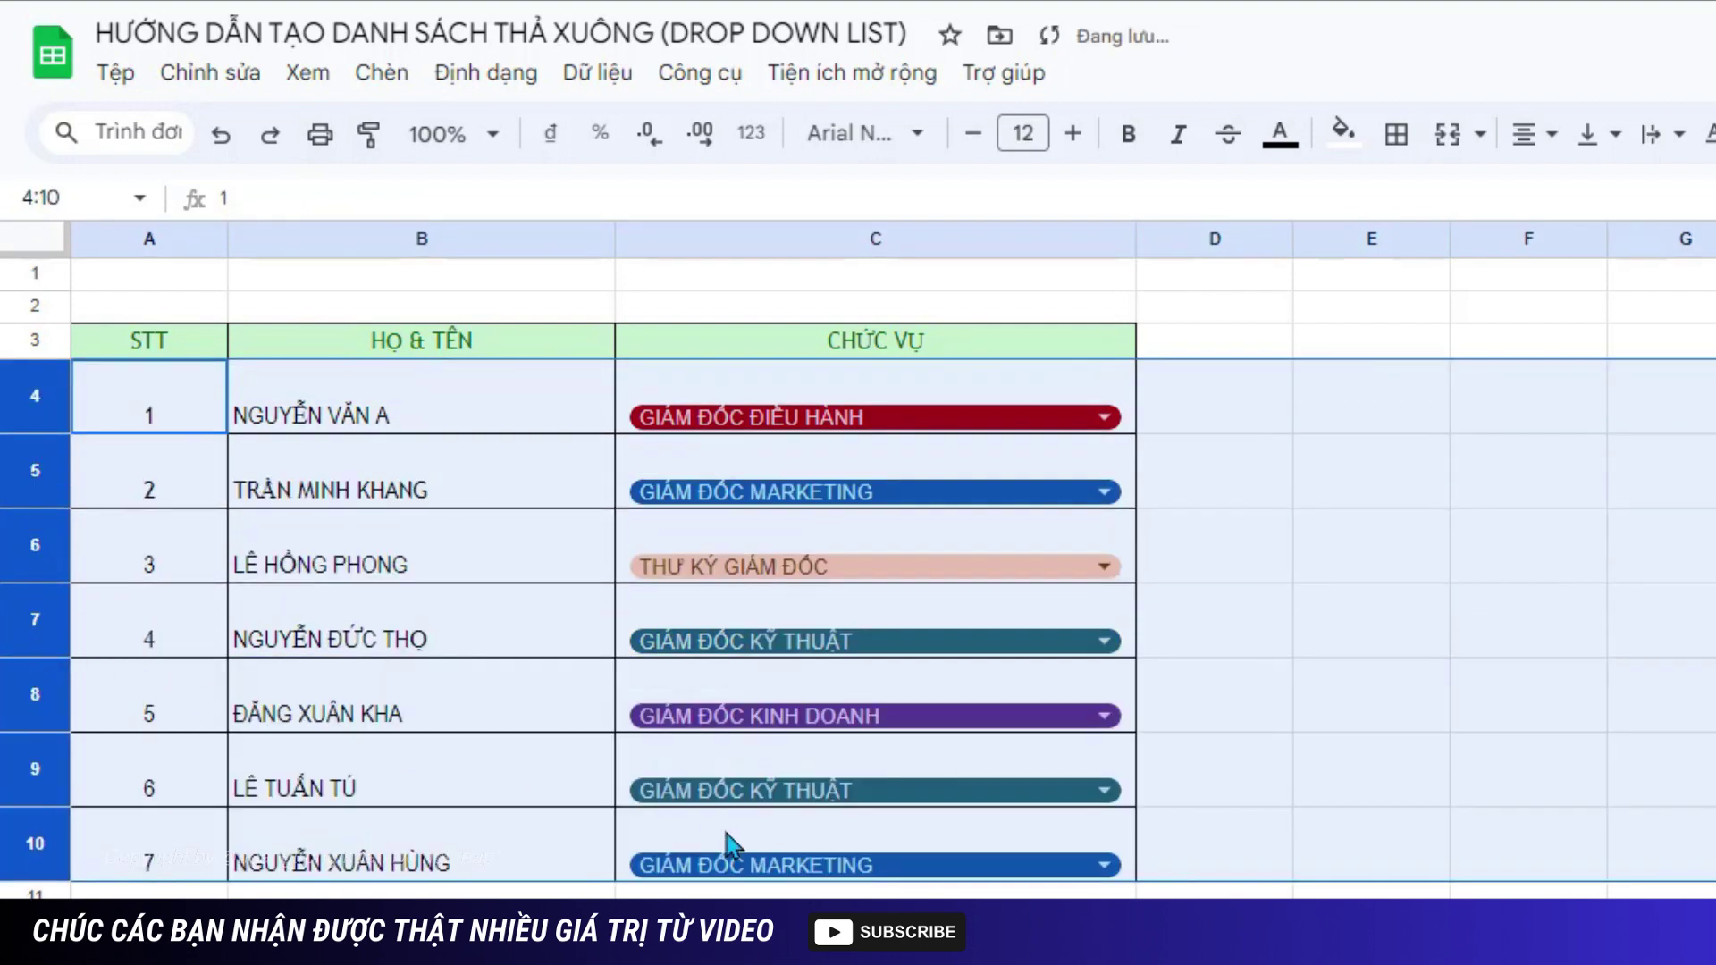
pyautogui.click(727, 931)
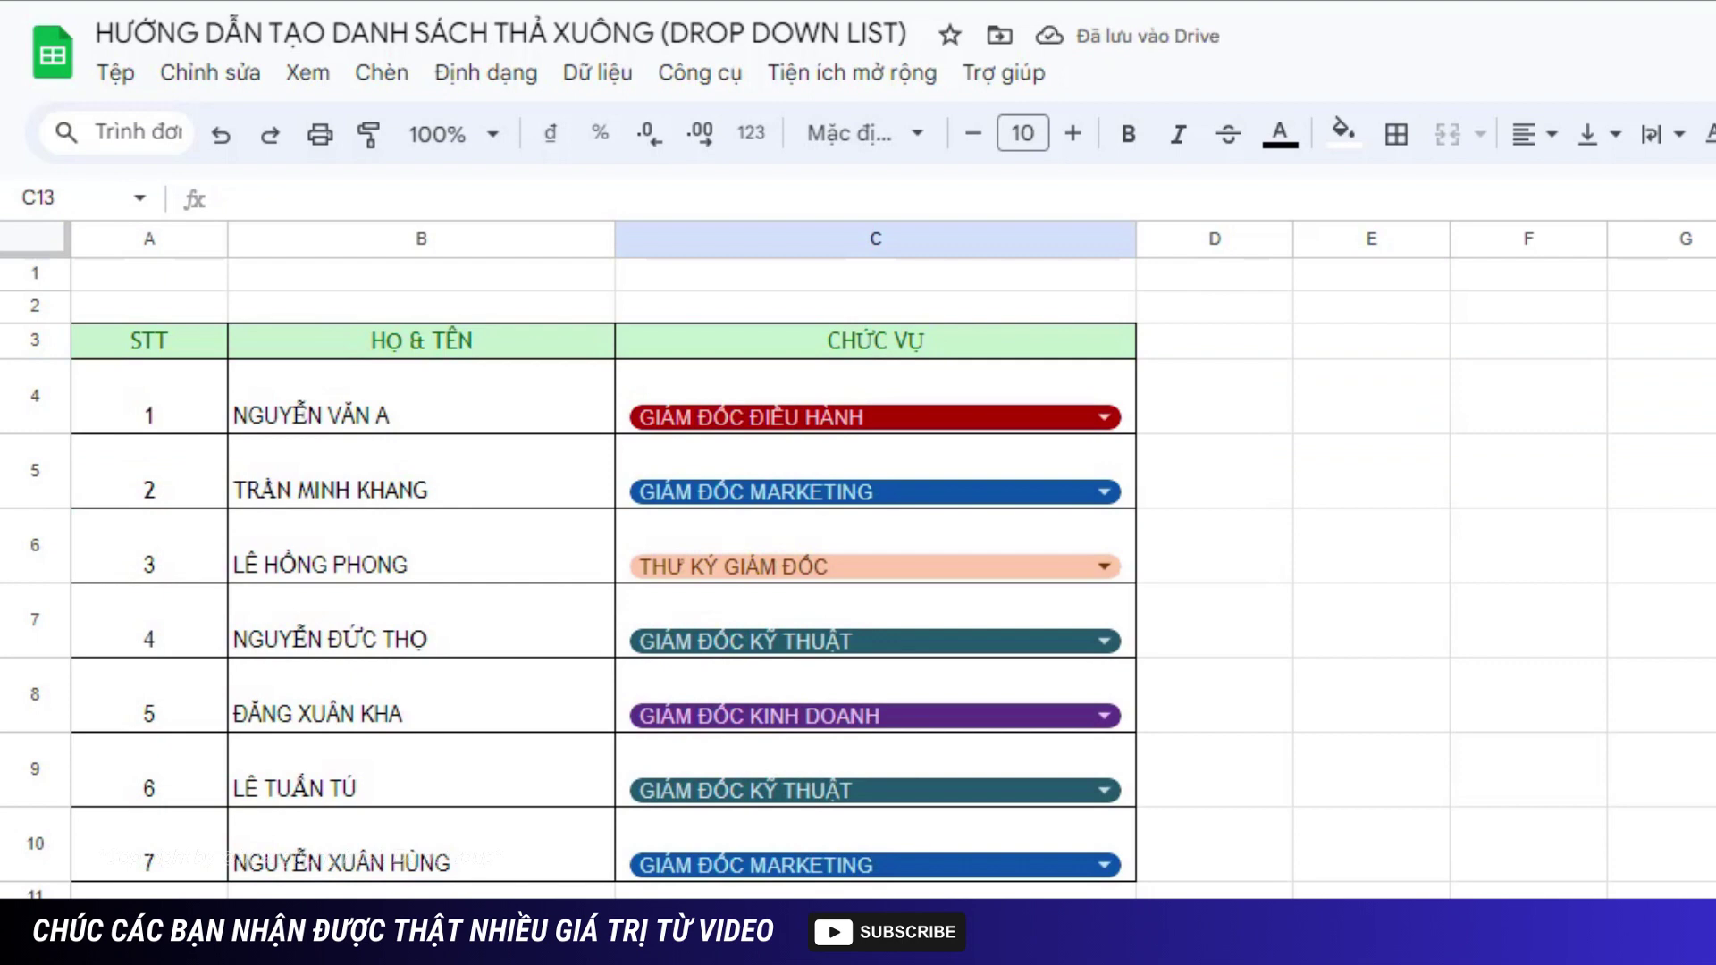